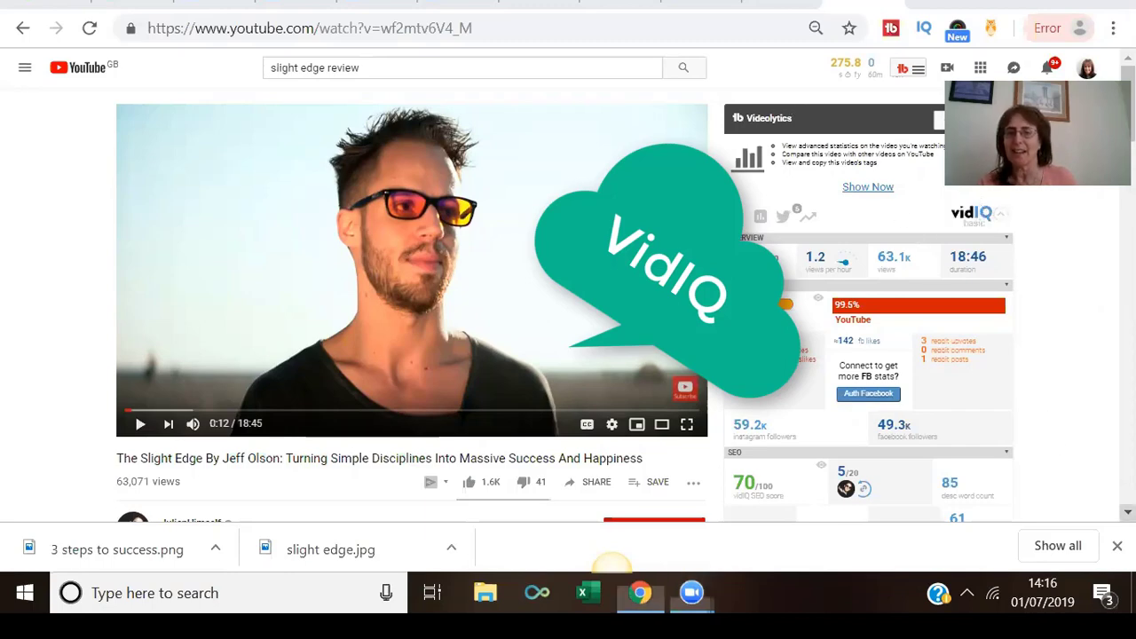
Step: Look over the vidIQ statistics and video optimization checklist for the open Slight Edge video
scroll(569, 302, "down", 2)
scroll(568, 302, "down", 3)
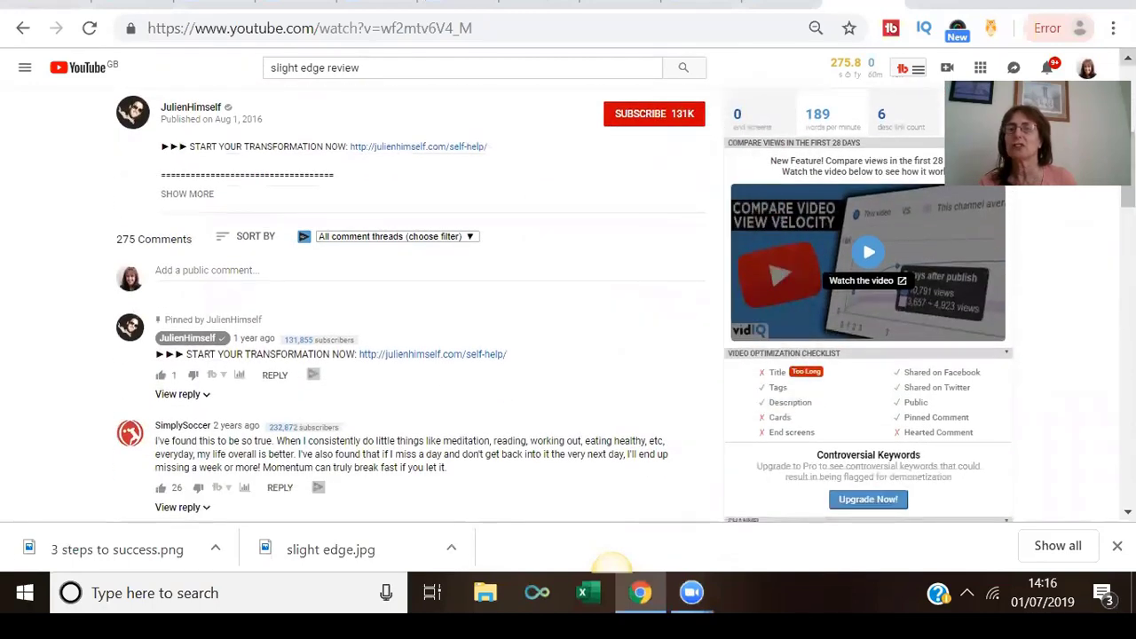
scroll(412, 302, "up", 5)
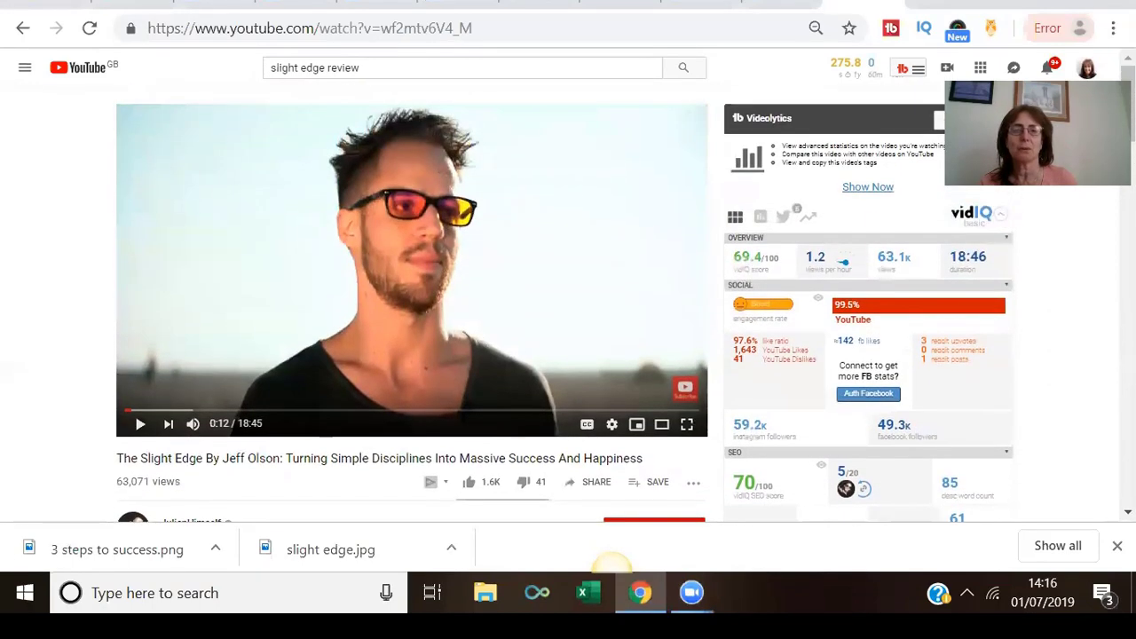
Step: Open FightMediocrity's Slight Edge video from the search results, pause its ad, and inspect the breakdown of its vidIQ SEO score
left_click(22, 30)
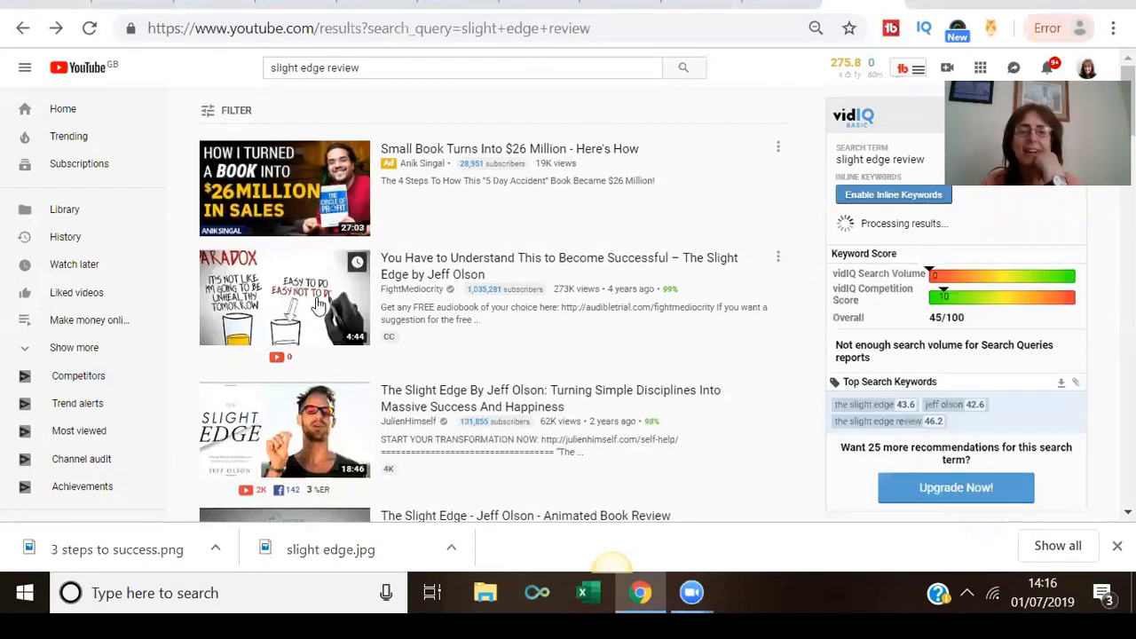
left_click(296, 307)
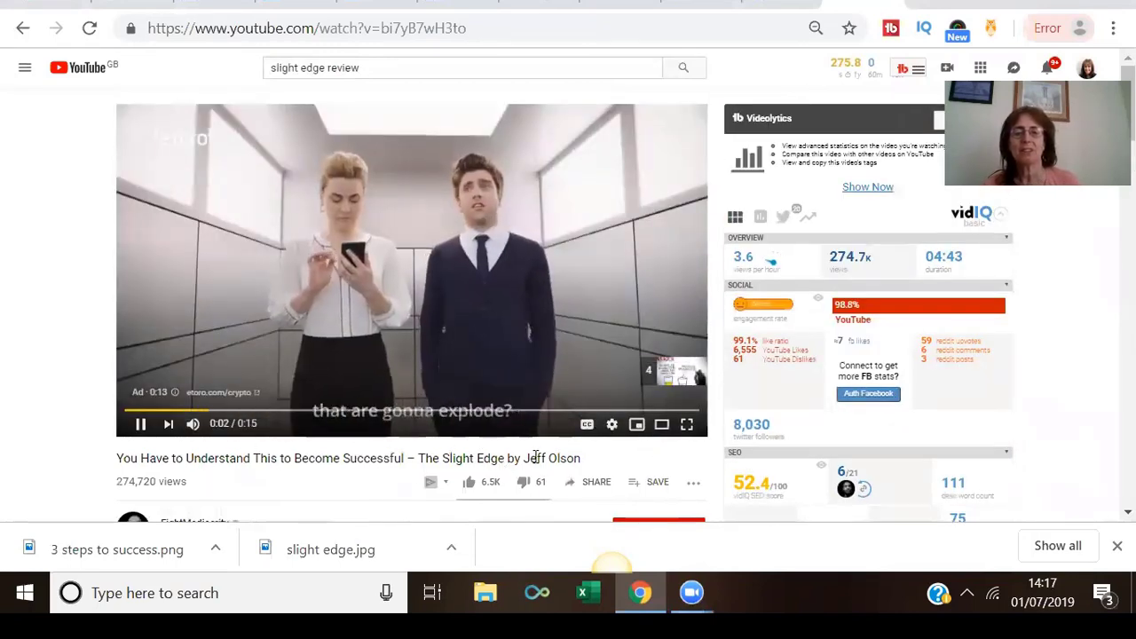
left_click(512, 335)
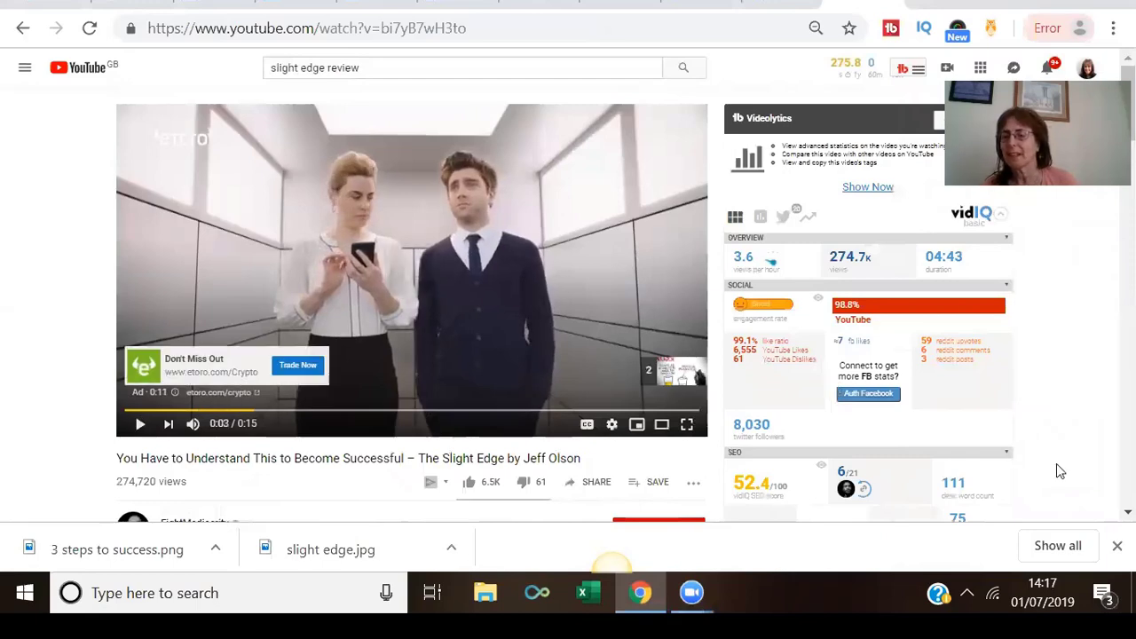
scroll(797, 295, "down", 3)
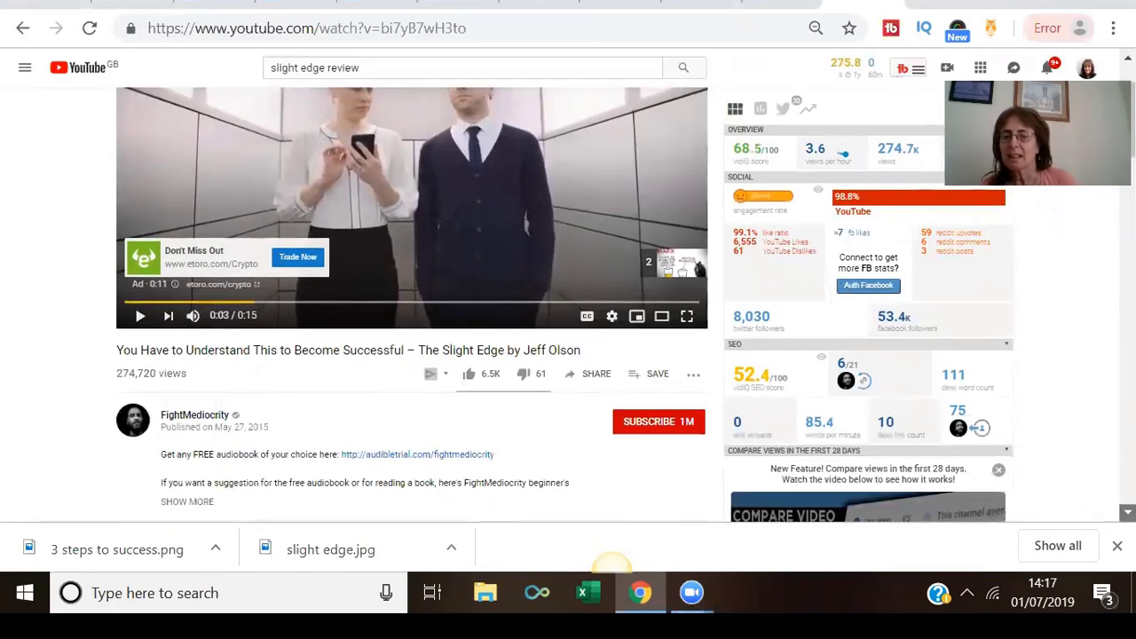
mouse_move(796, 296)
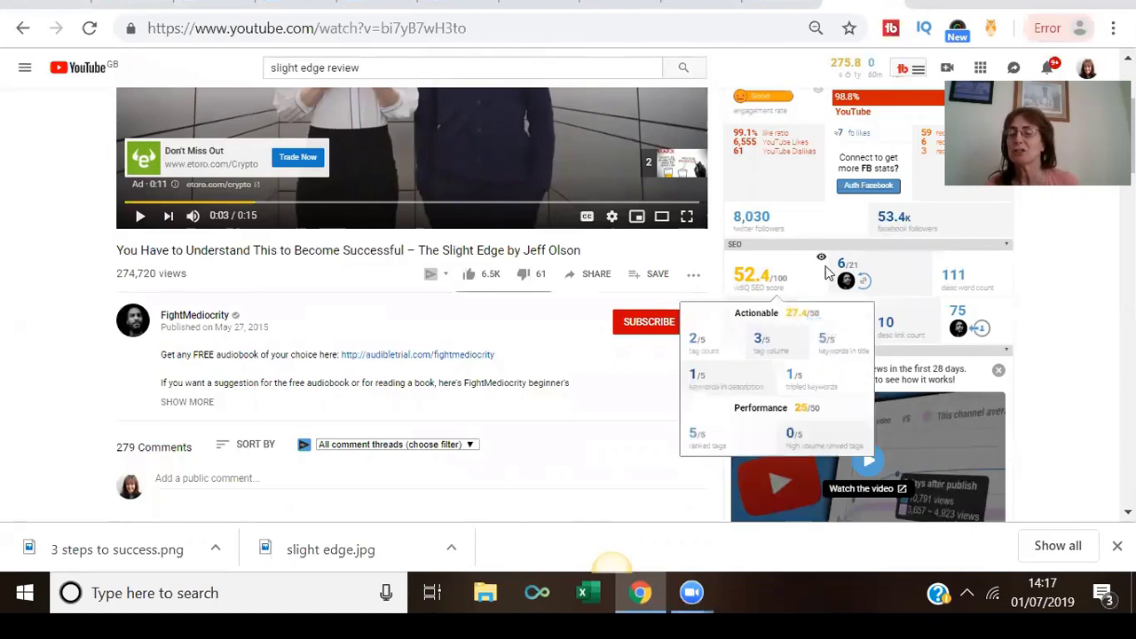
Step: Open JulienHimself's "The Slight Edge By Jeff Olson" video from the search results and copy its full list of video tags from vidIQ
left_click(22, 31)
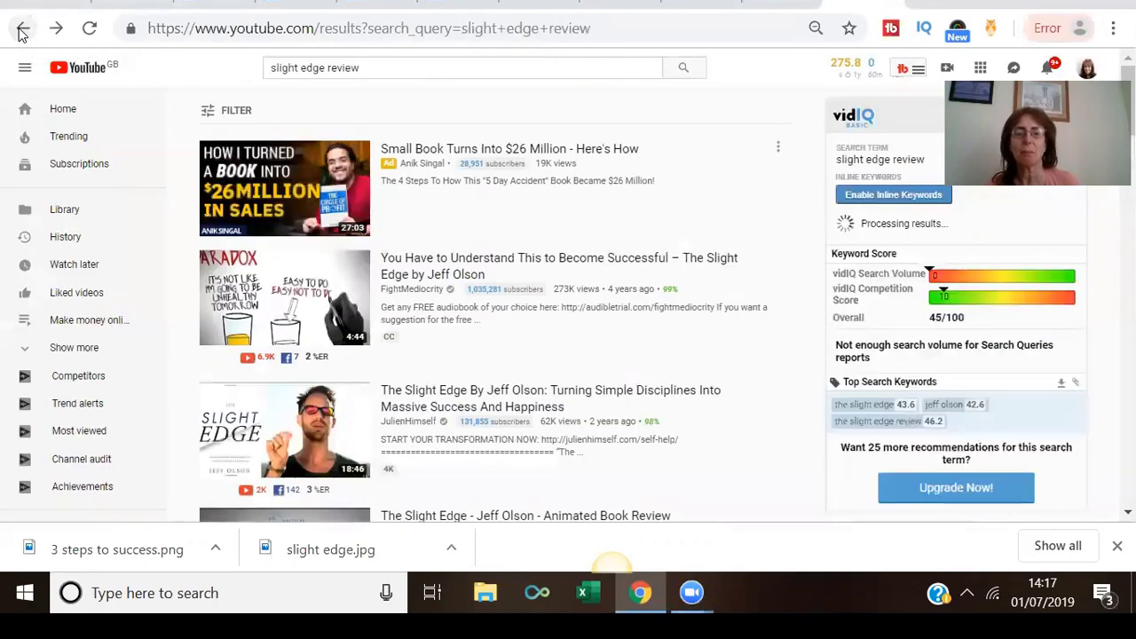
left_click(295, 440)
scroll(889, 377, "down", 1)
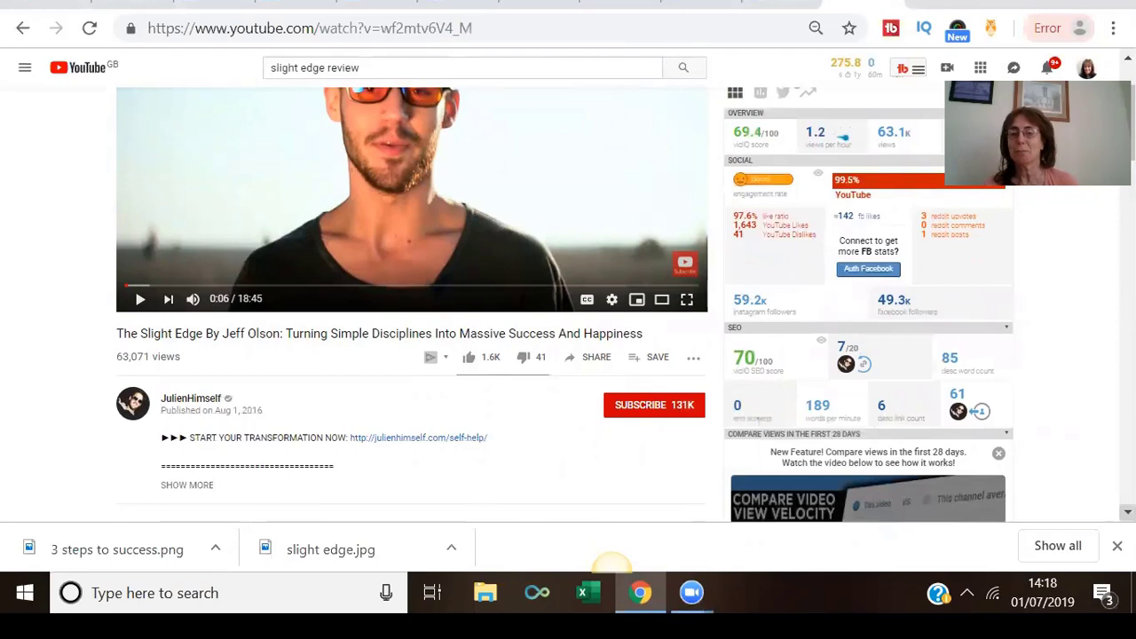
scroll(626, 304, "down", 5)
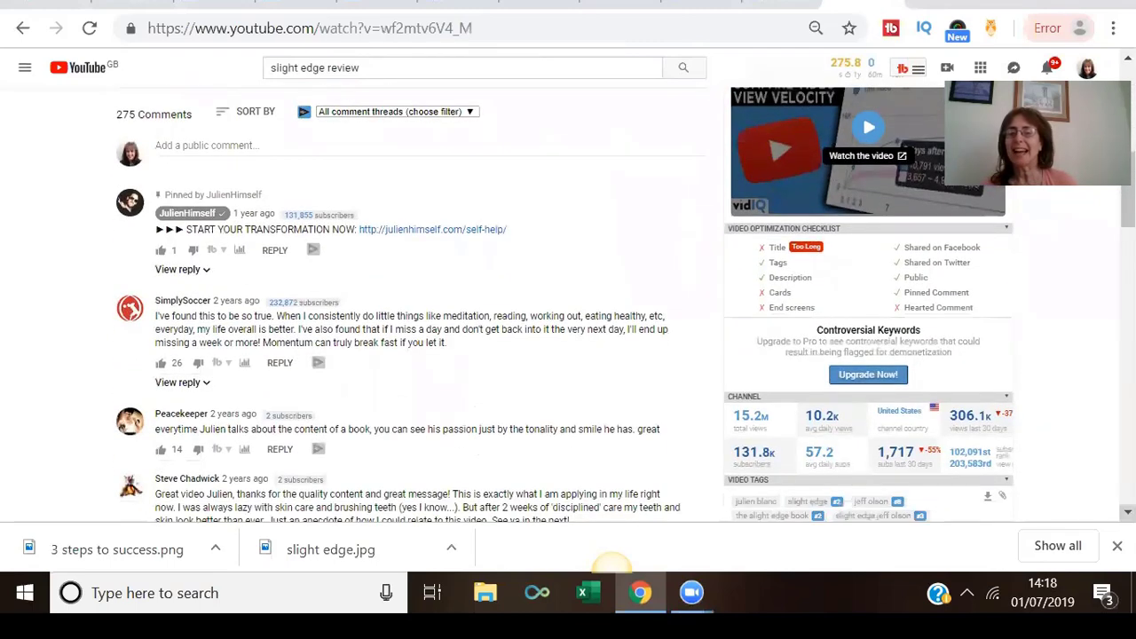
scroll(626, 305, "down", 1)
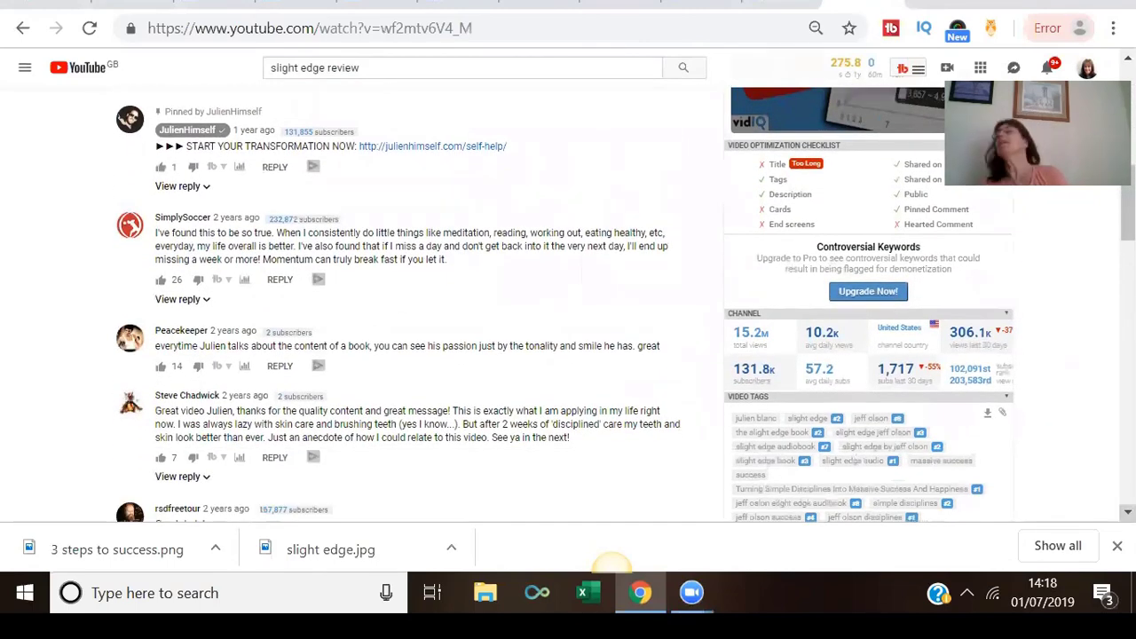
scroll(626, 305, "down", 2)
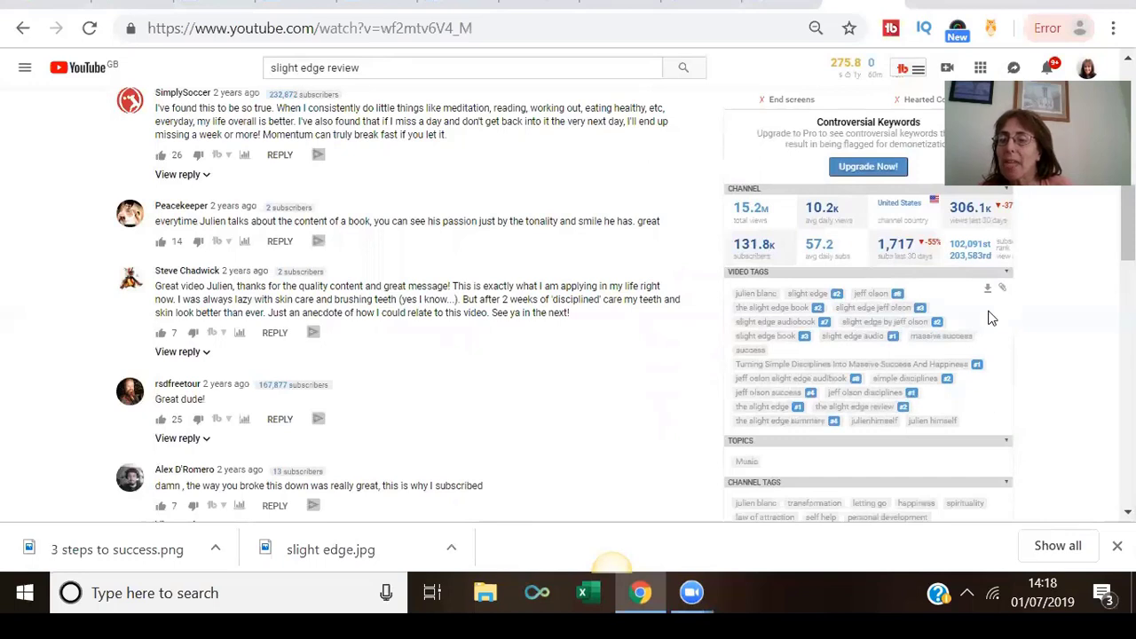
left_click(1004, 290)
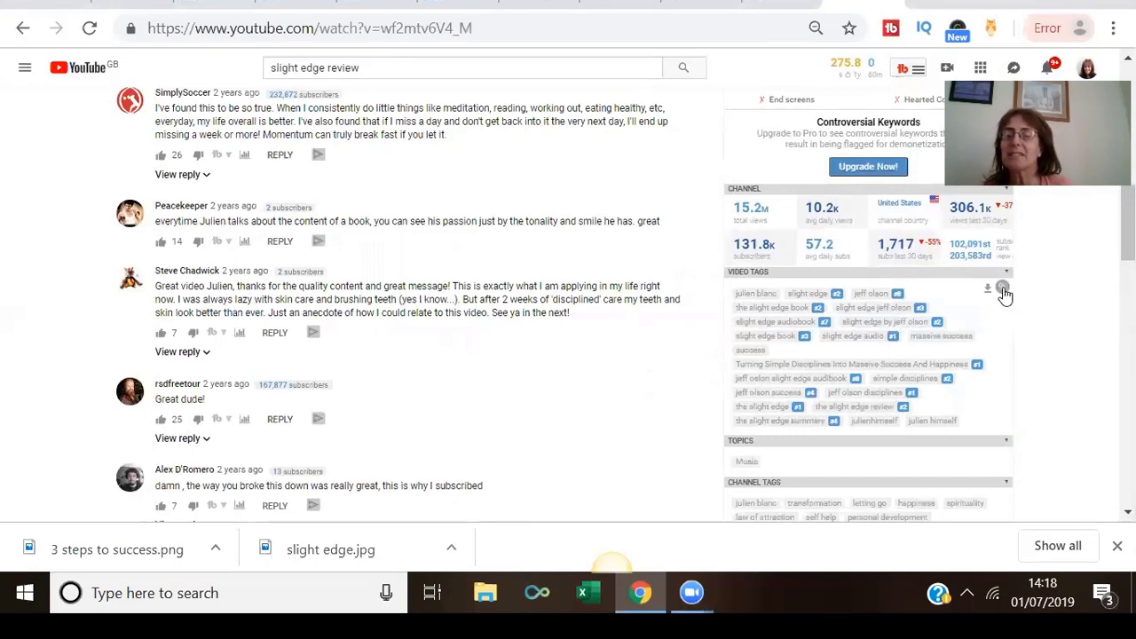
Step: Switch to the Slight Edge Review video's edit page and paste the copied tags into its tags field
left_click(613, 2)
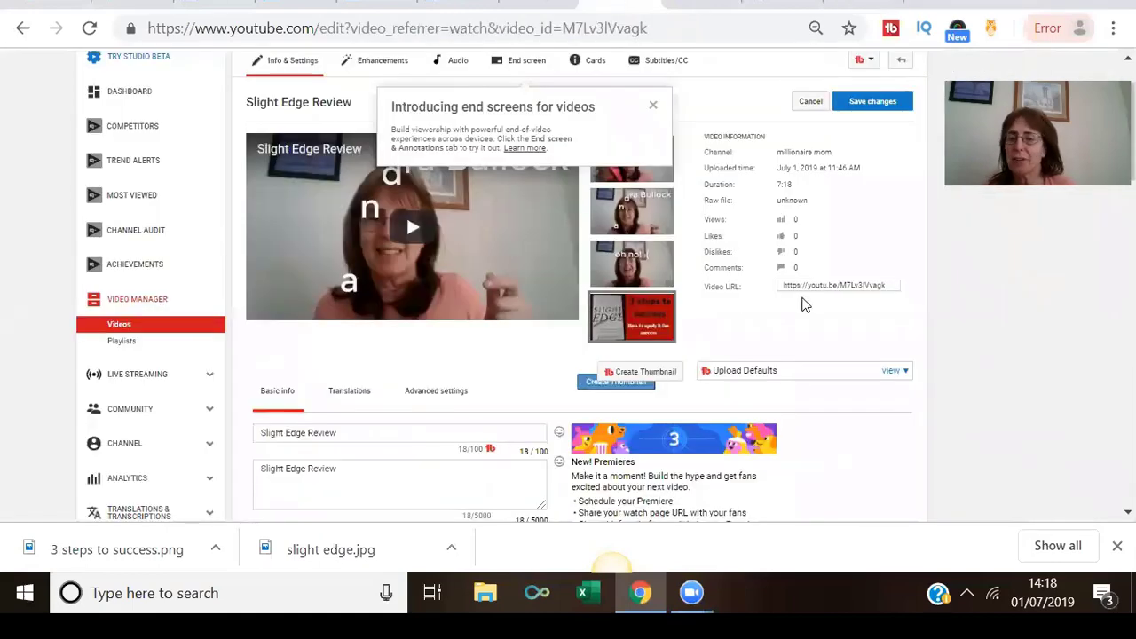
scroll(586, 284, "down", 3)
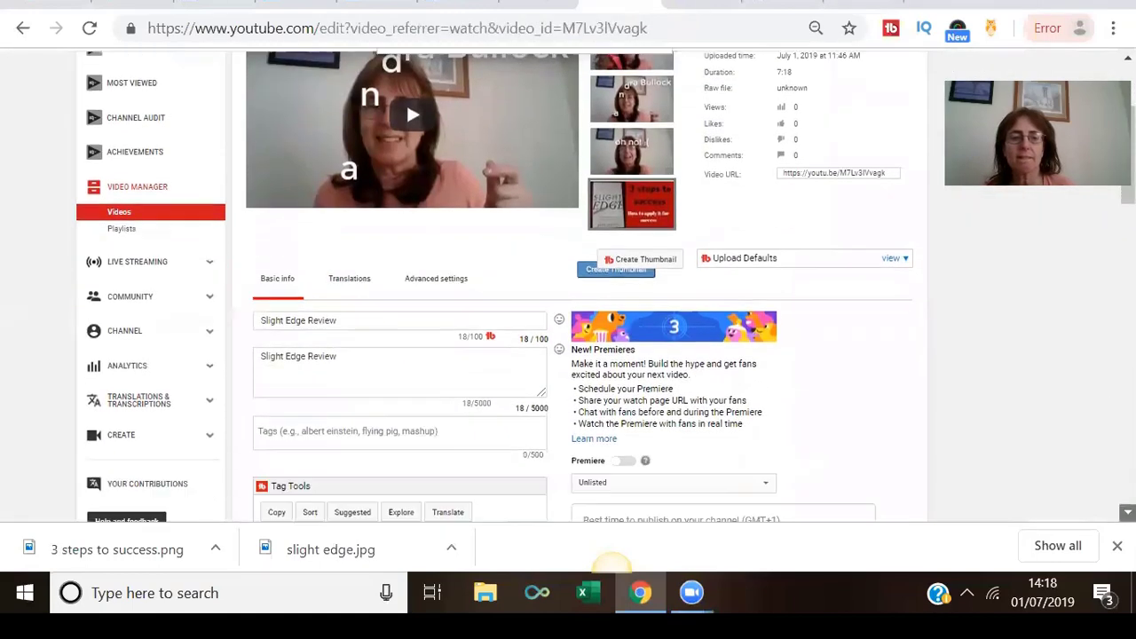
scroll(672, 309, "down", 1)
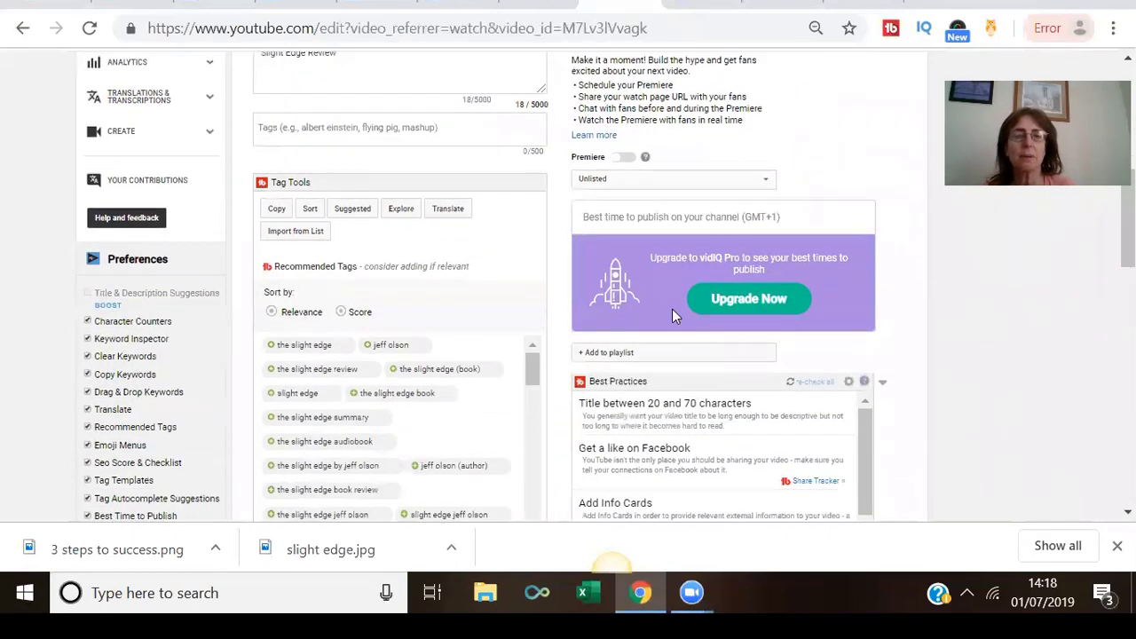
left_click(342, 132)
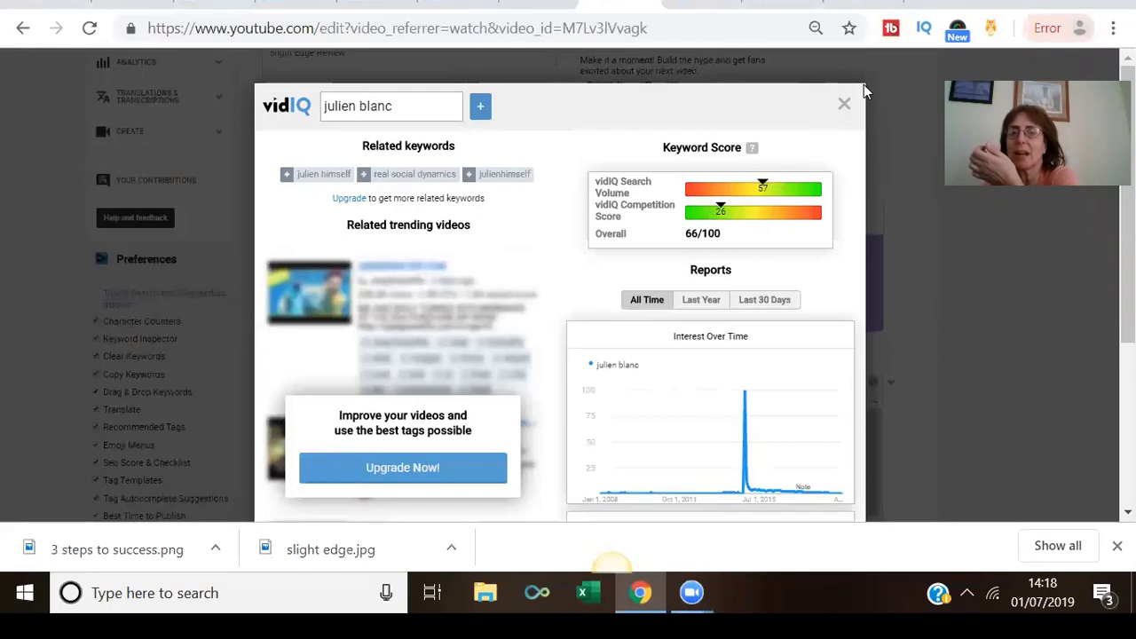
Step: Close the keyword inspector and remove the tags "julien blanc", "julien himself" and "julienhimself" from the video
left_click(845, 105)
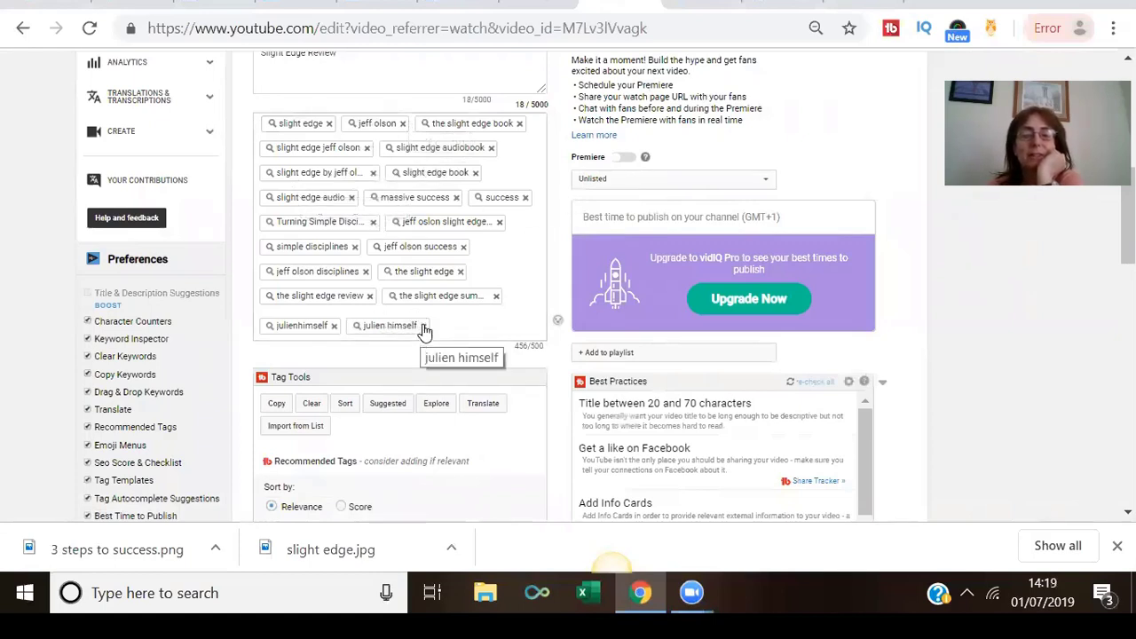
left_click(423, 326)
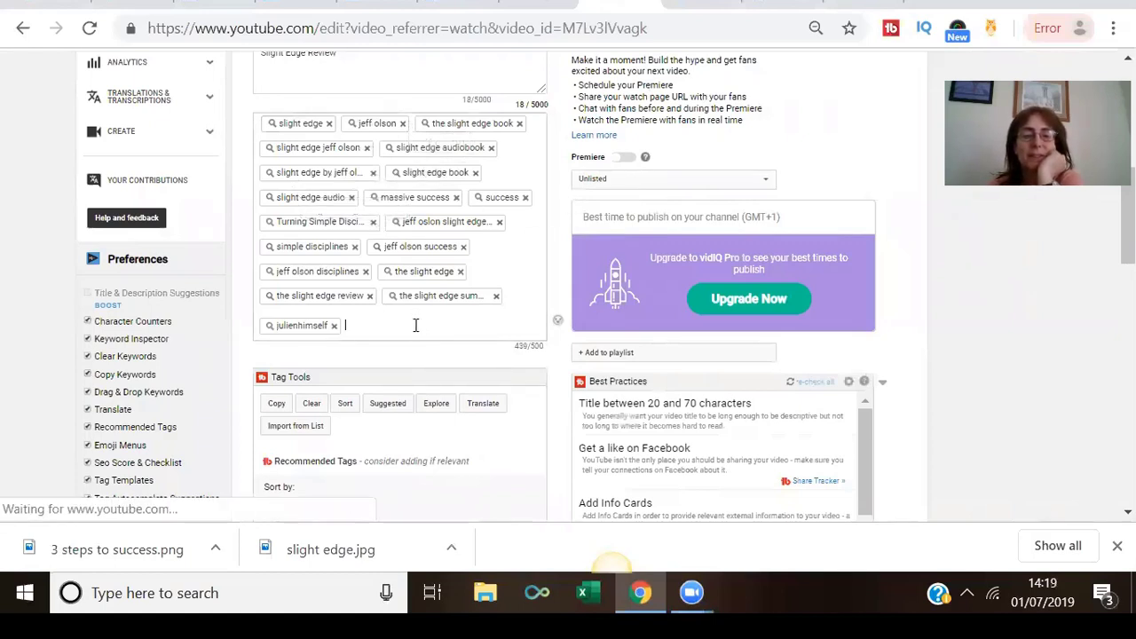
left_click(336, 327)
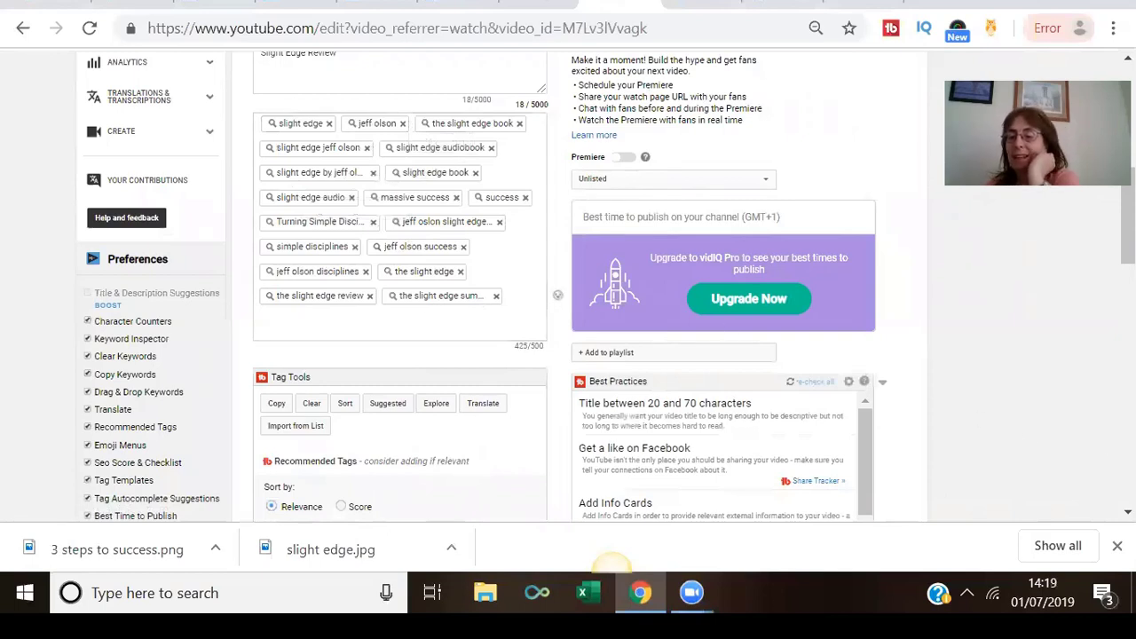
Step: Review the video's recommended tags, vidIQ SEO score and checklist, and view the available TubeBuddy tools
scroll(585, 284, "down", 6)
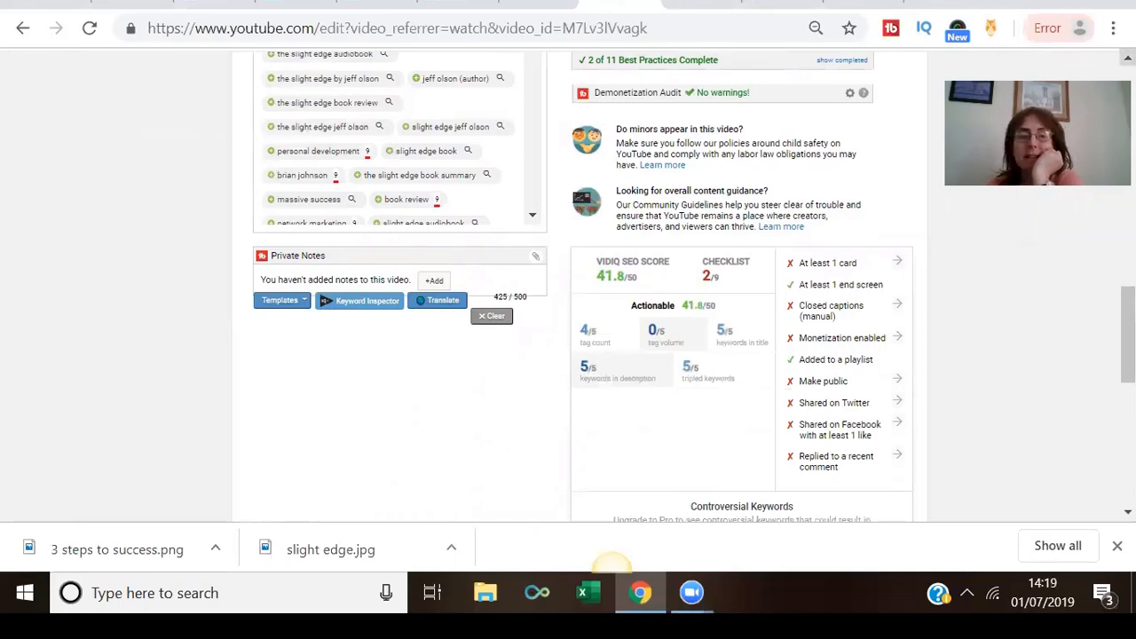
scroll(586, 284, "up", 3)
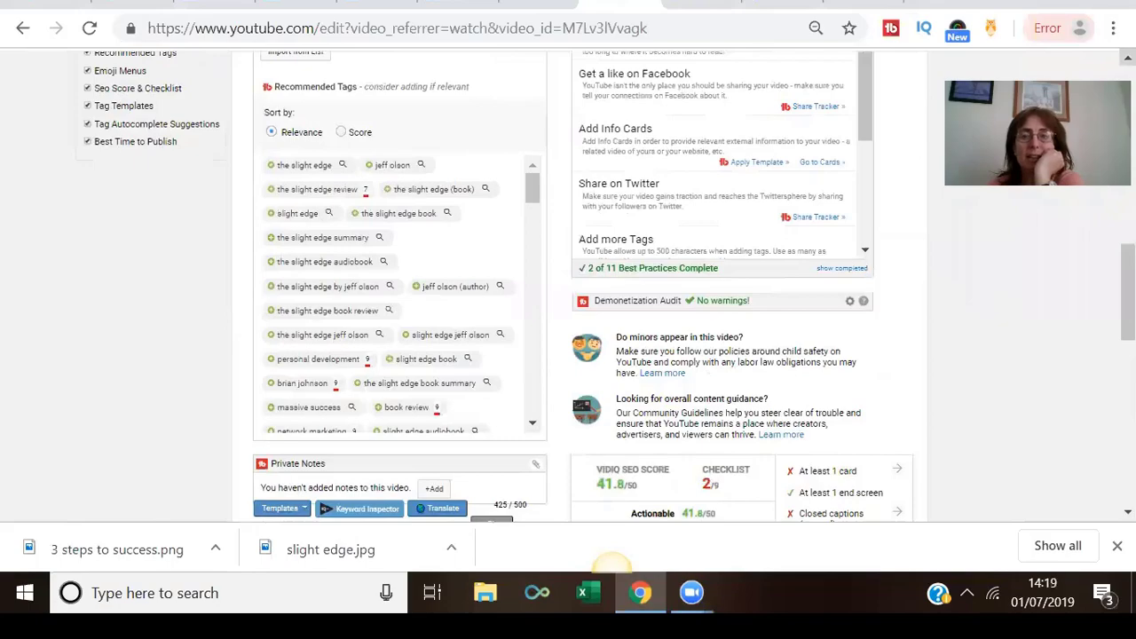
scroll(586, 284, "up", 10)
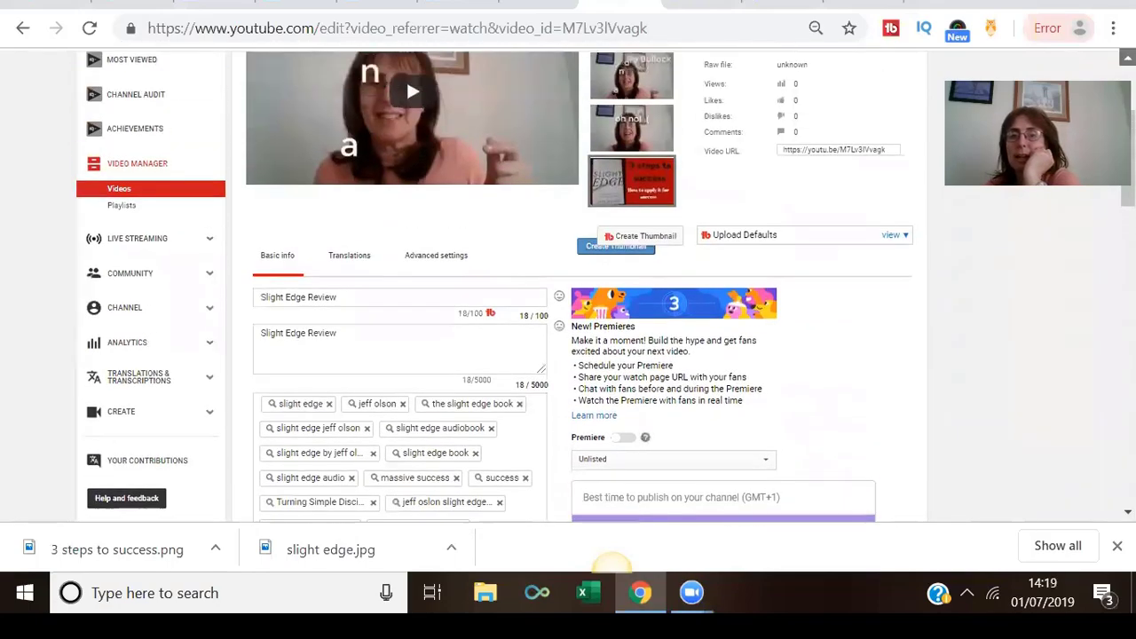
scroll(406, 297, "up", 3)
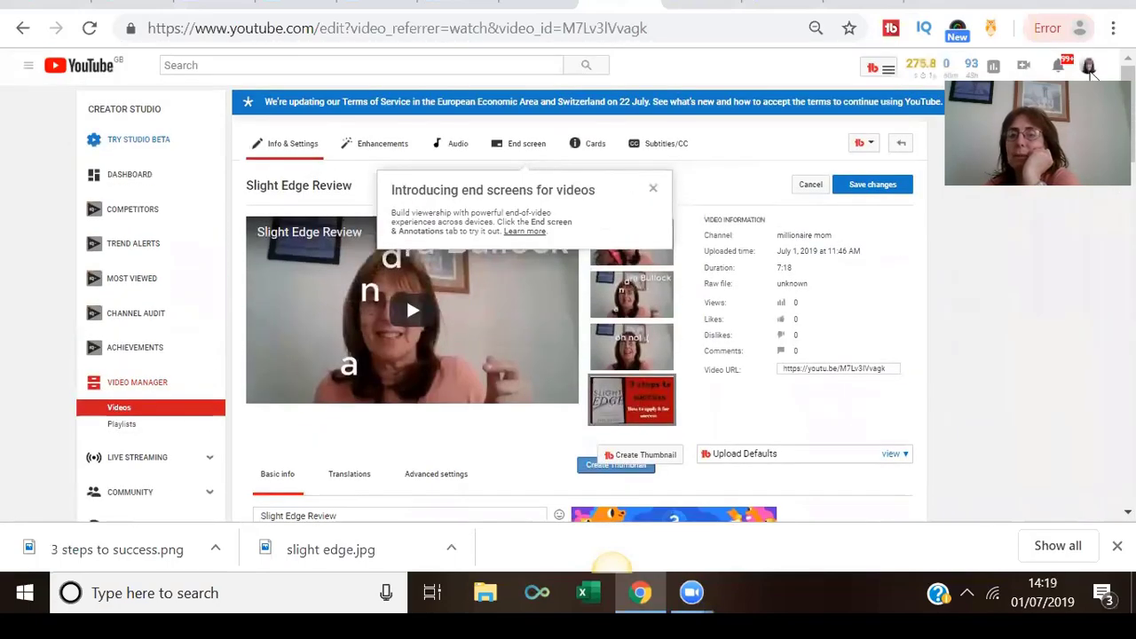
left_click(861, 145)
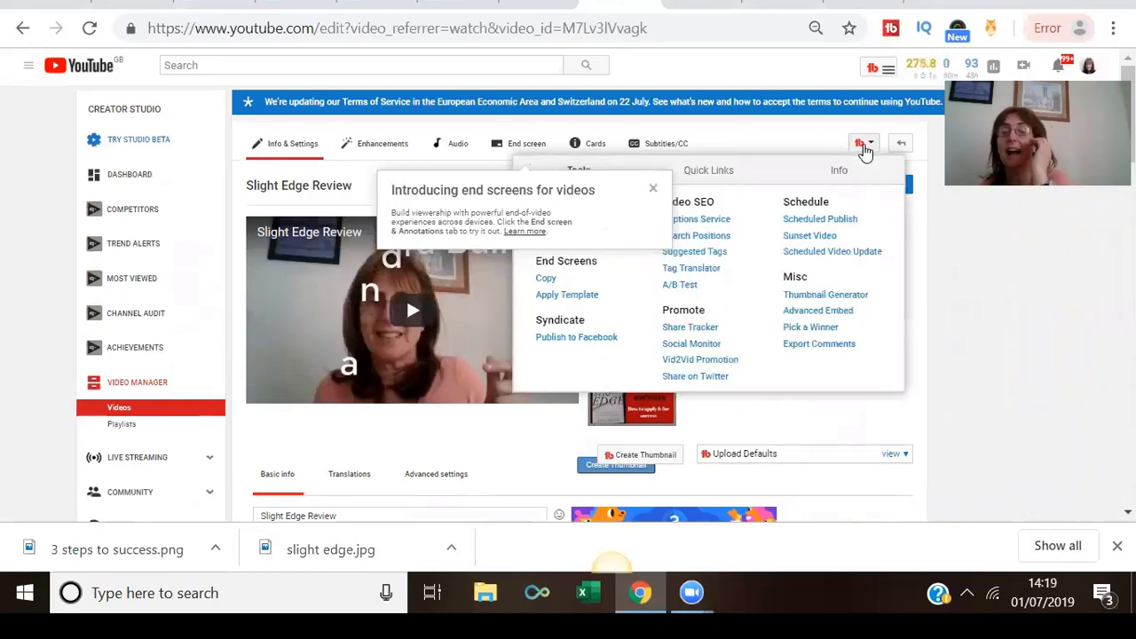
Step: Enlarge the description box and paste the copied tags several blank lines below "Slight Edge Review"
scroll(542, 340, "down", 3)
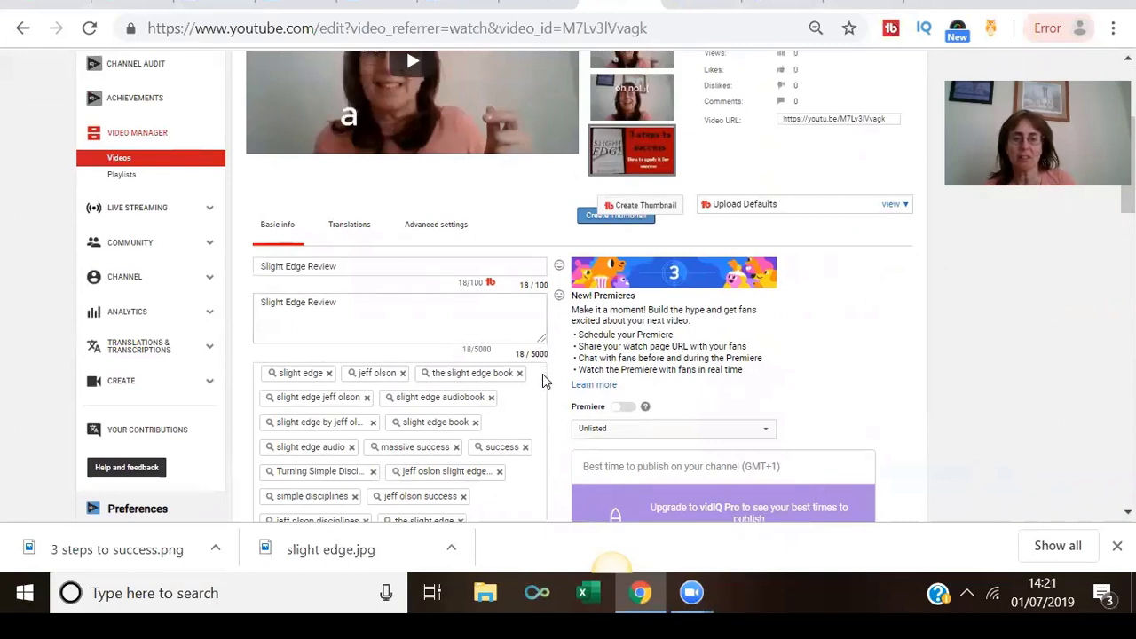
left_click_drag(543, 339, 554, 450)
left_click(394, 421)
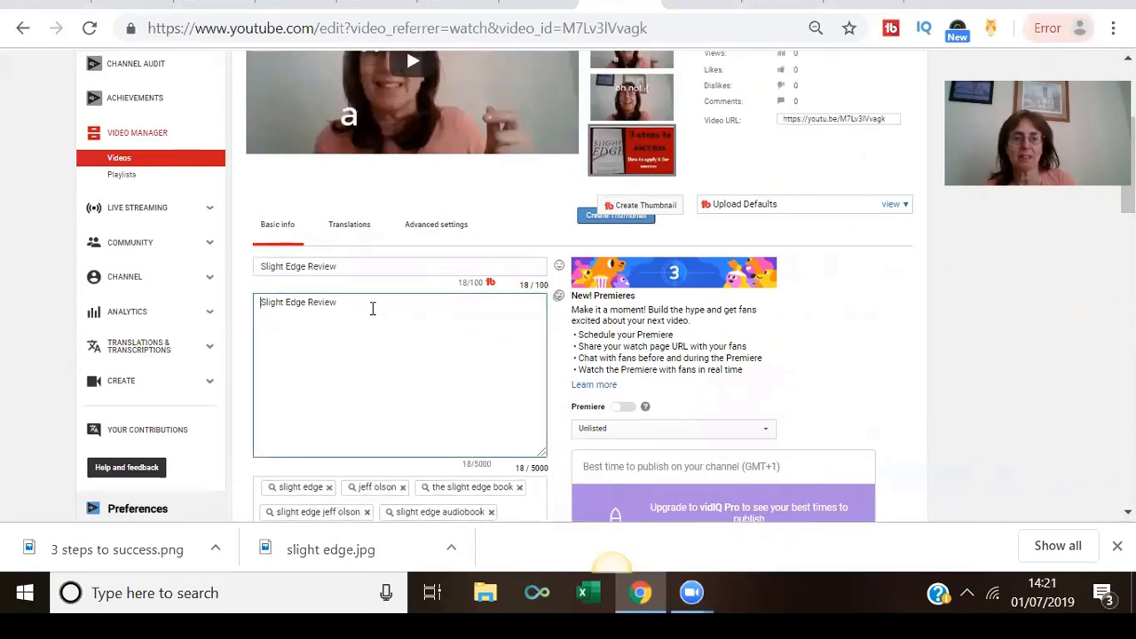
key("Return")
key("Return")
key("Return")
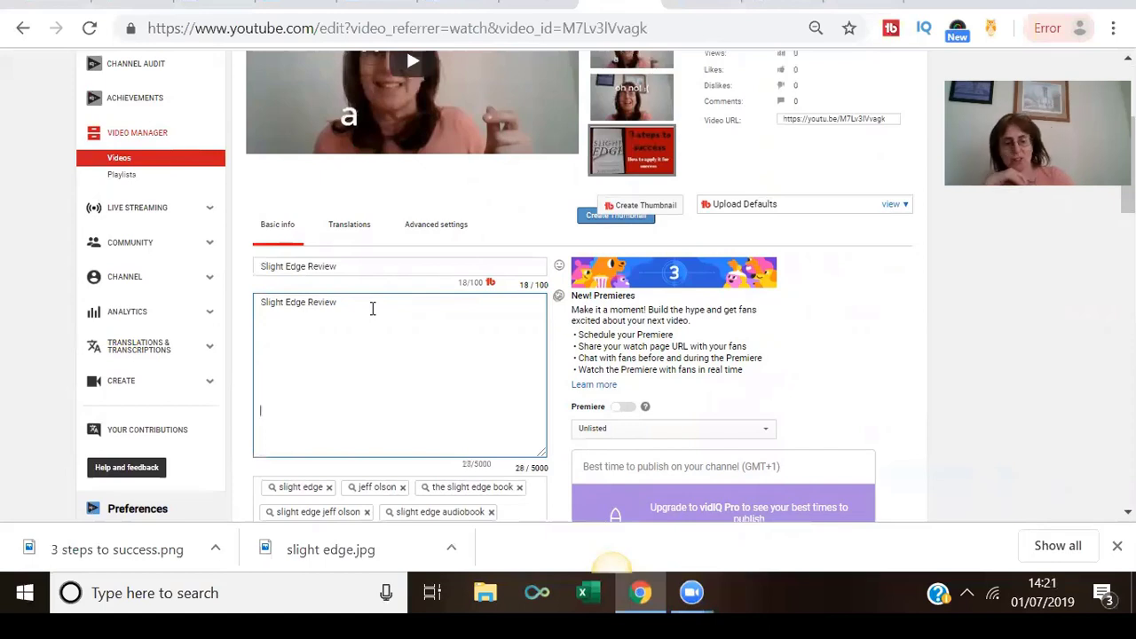
key("ctrl+v")
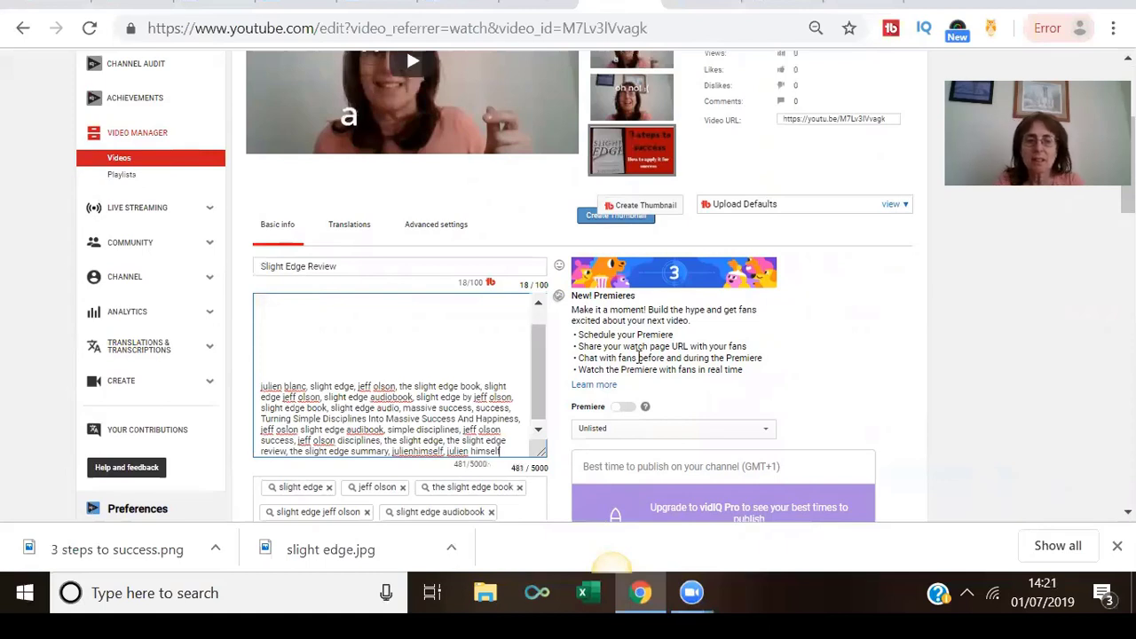
Step: Delete "julienhimself, julien himself" from the end of the tag list in the description
key("BackSpace")
key("BackSpace")
key("BackSpace")
key("BackSpace")
key("BackSpace")
key("BackSpace")
key("BackSpace")
key("BackSpace")
key("BackSpace")
key("BackSpace")
key("BackSpace")
key("BackSpace")
key("BackSpace")
key("BackSpace")
key("BackSpace")
key("BackSpace")
key("BackSpace")
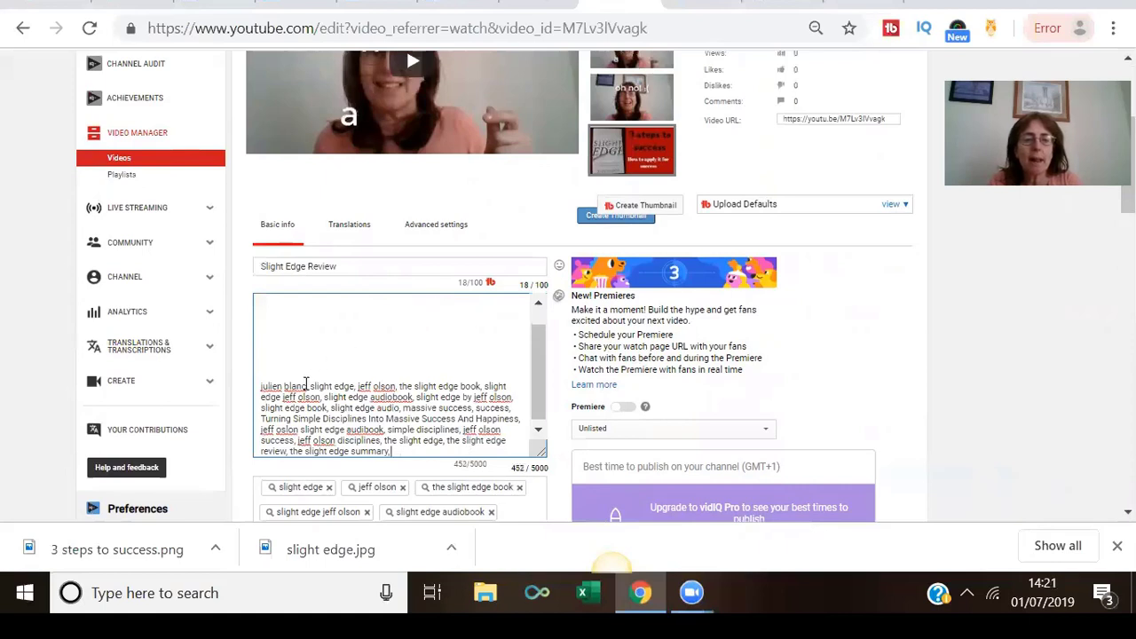
Step: Delete "julien blanc" and its leftover comma and space from the start of the description's tag list
key("BackSpace")
key("BackSpace")
key("BackSpace")
key("BackSpace")
key("BackSpace")
key("BackSpace")
key("BackSpace")
key("BackSpace")
key("BackSpace")
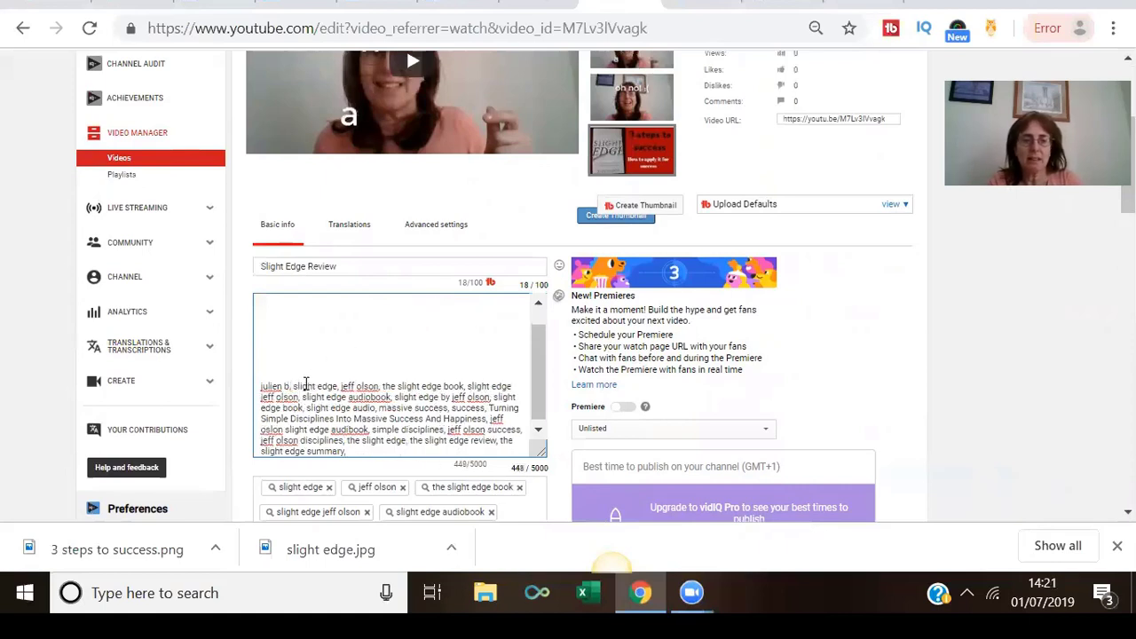
key("BackSpace")
key("BackSpace")
key("BackSpace")
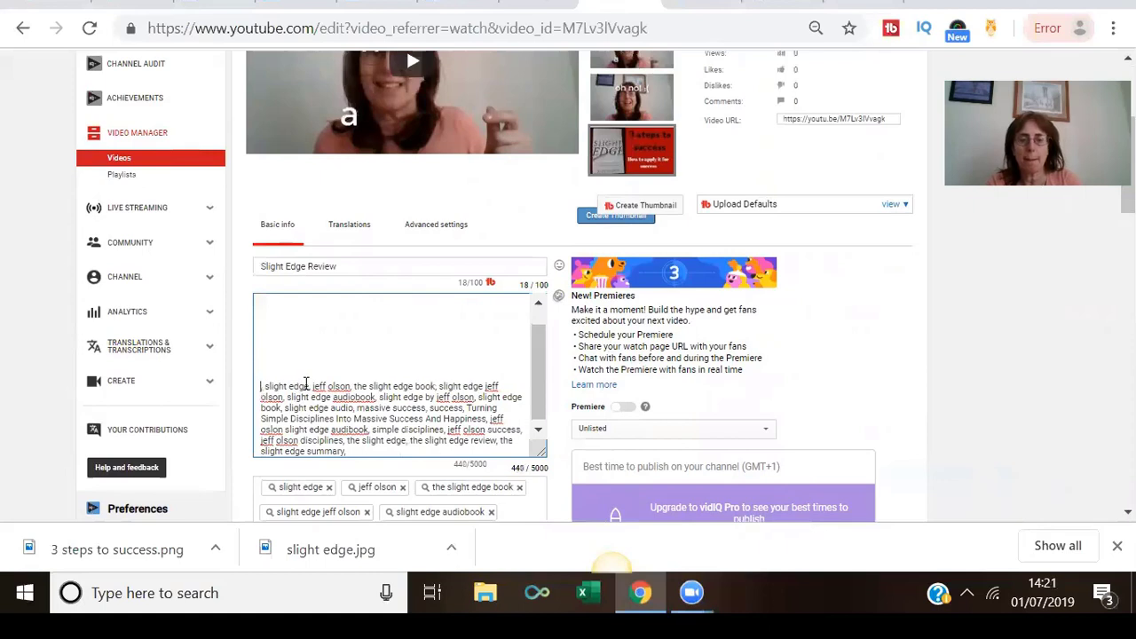
key("Delete")
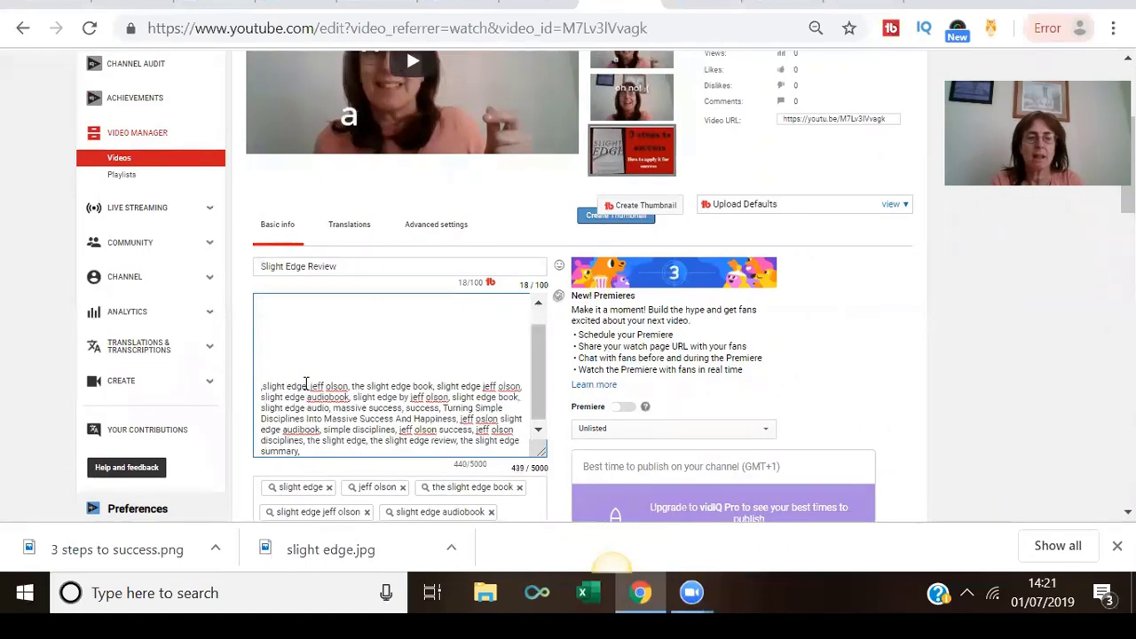
Step: Add "Millionaire Mom" to the end of the tag list in the description
left_click(309, 451)
type("Millionaire Mom")
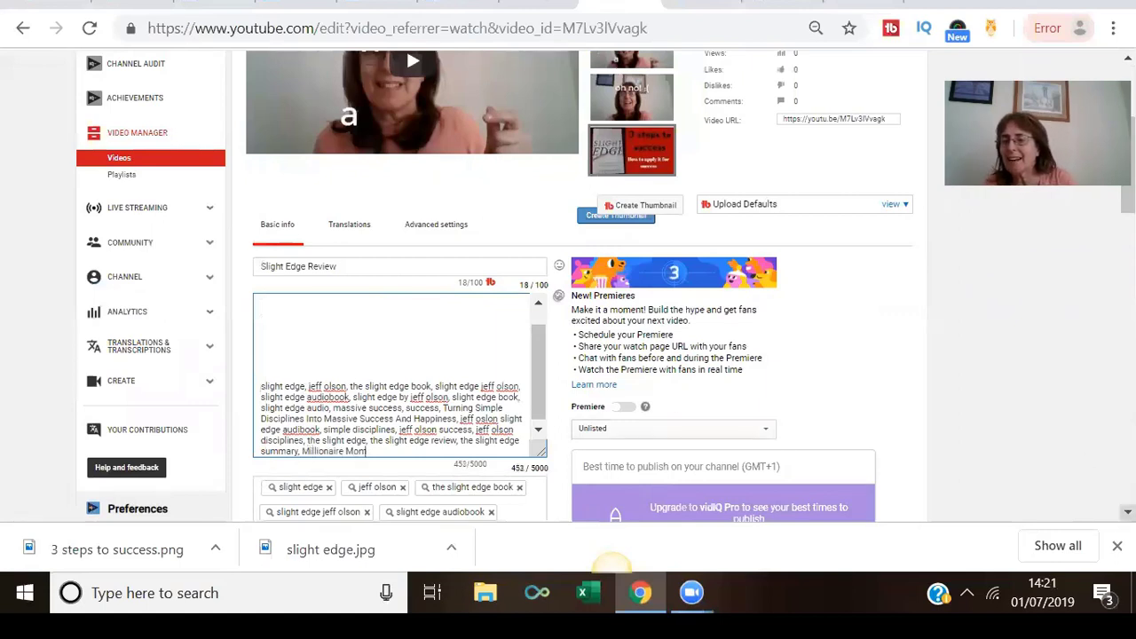
scroll(586, 287, "down", 4)
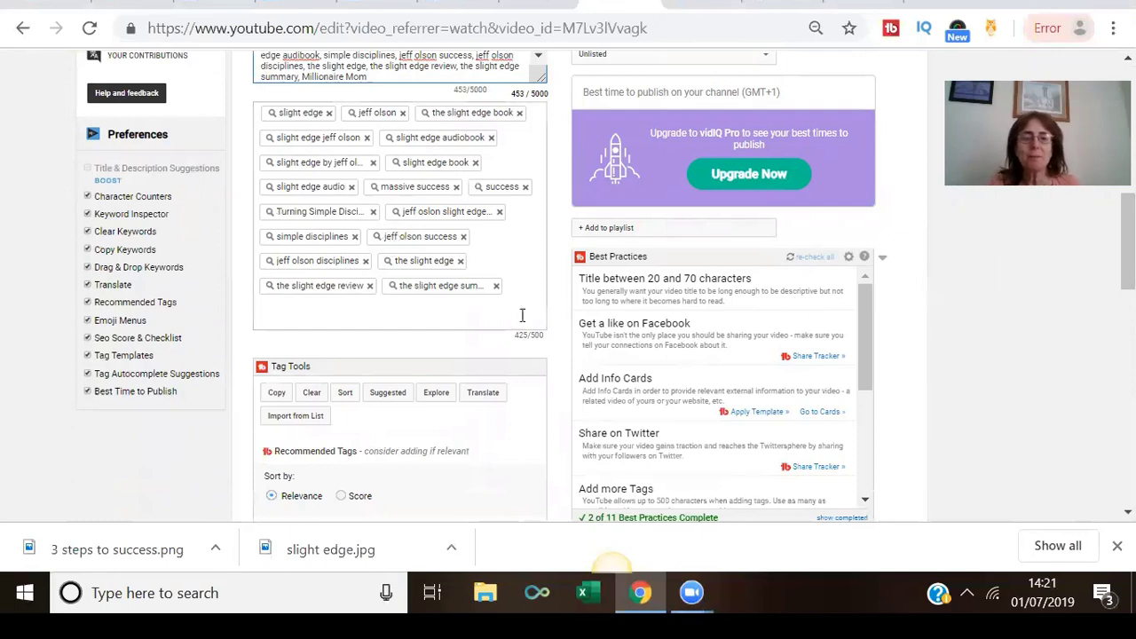
Step: Add "Millionaire Mom" as a new tag at the end of the video's tags
left_click(468, 319)
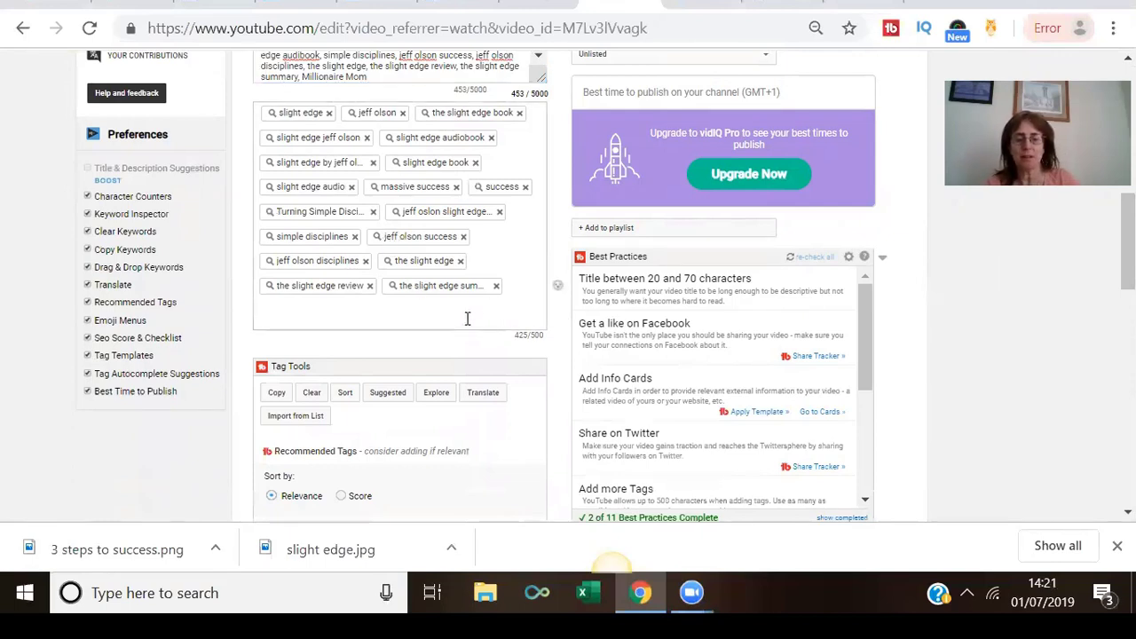
type("Mil")
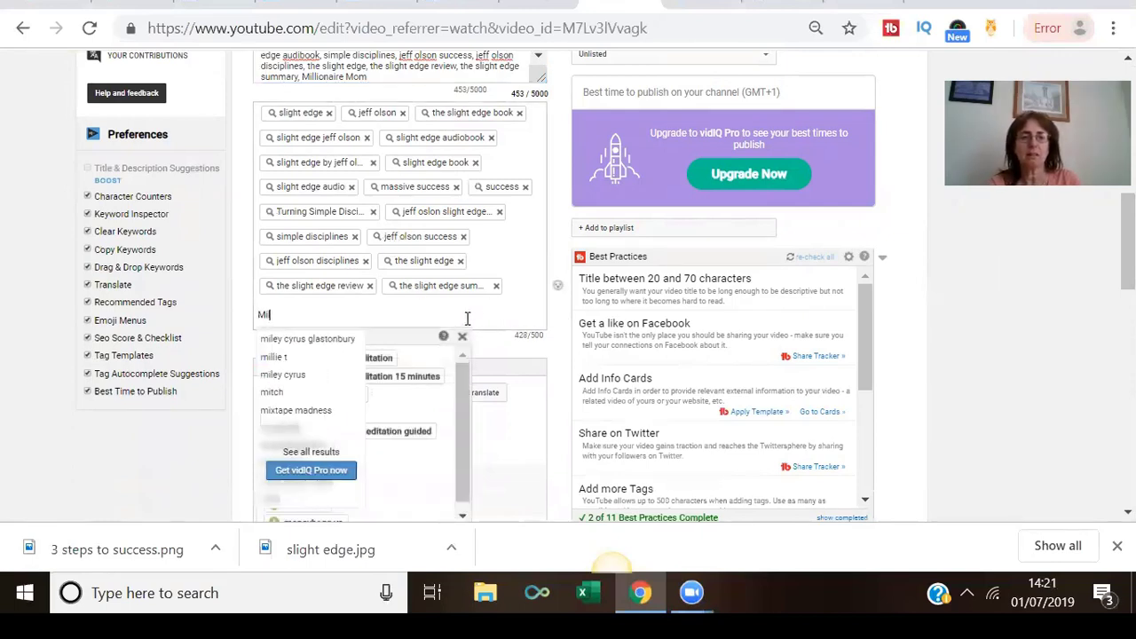
type("liona")
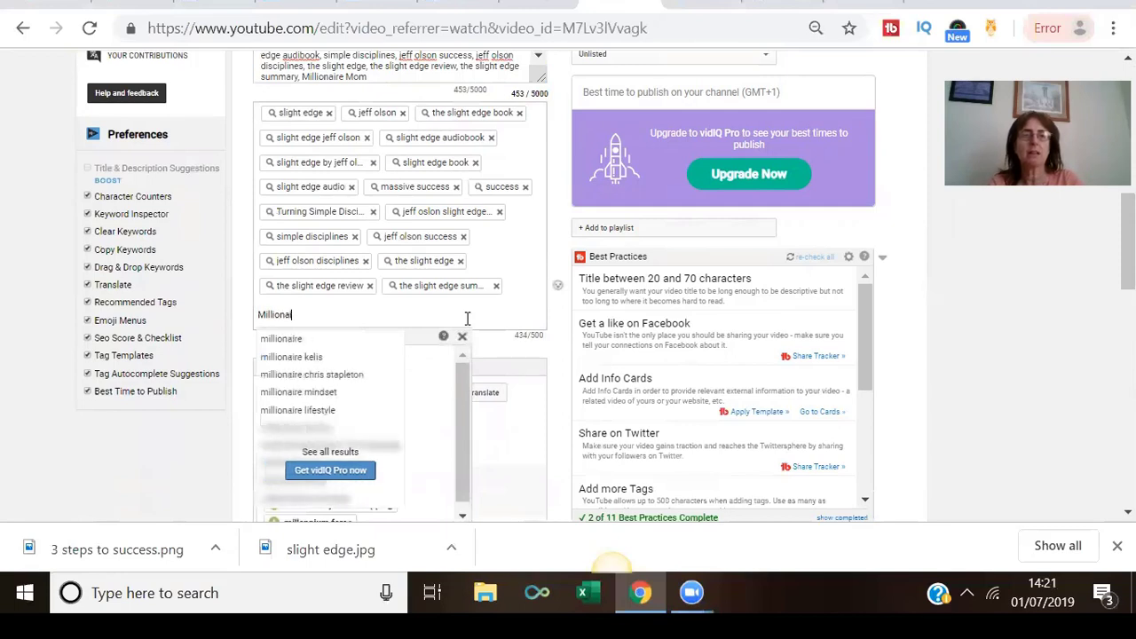
type("ire Mom")
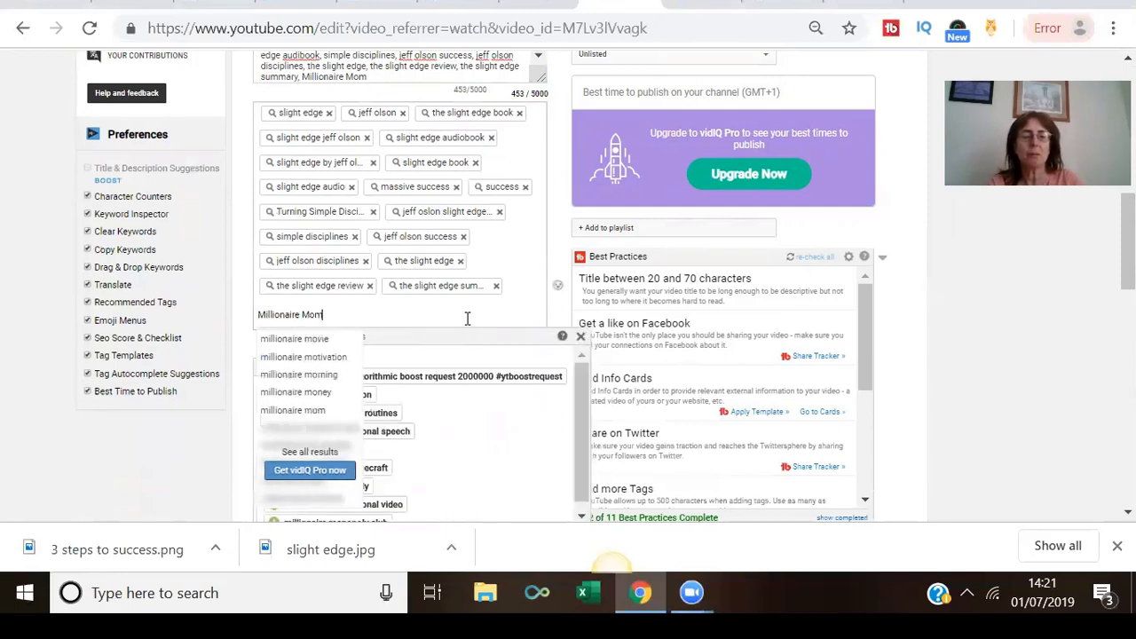
key("Return")
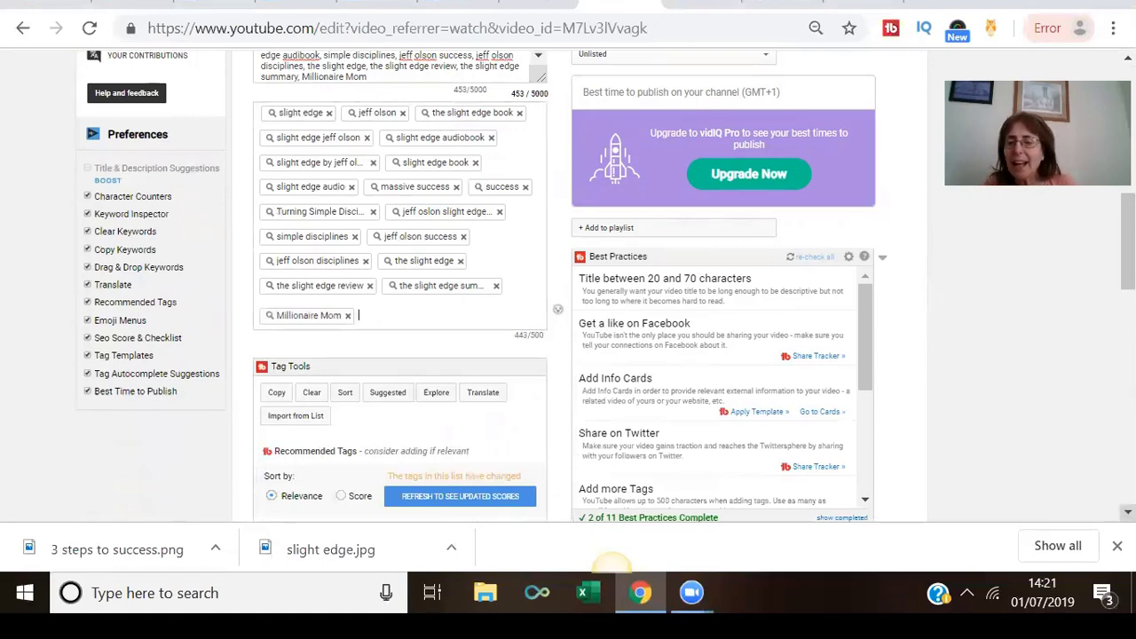
Step: Check the video's vidIQ SEO score and checklist, and return to the beginning of its description
scroll(1094, 215, "down", 5)
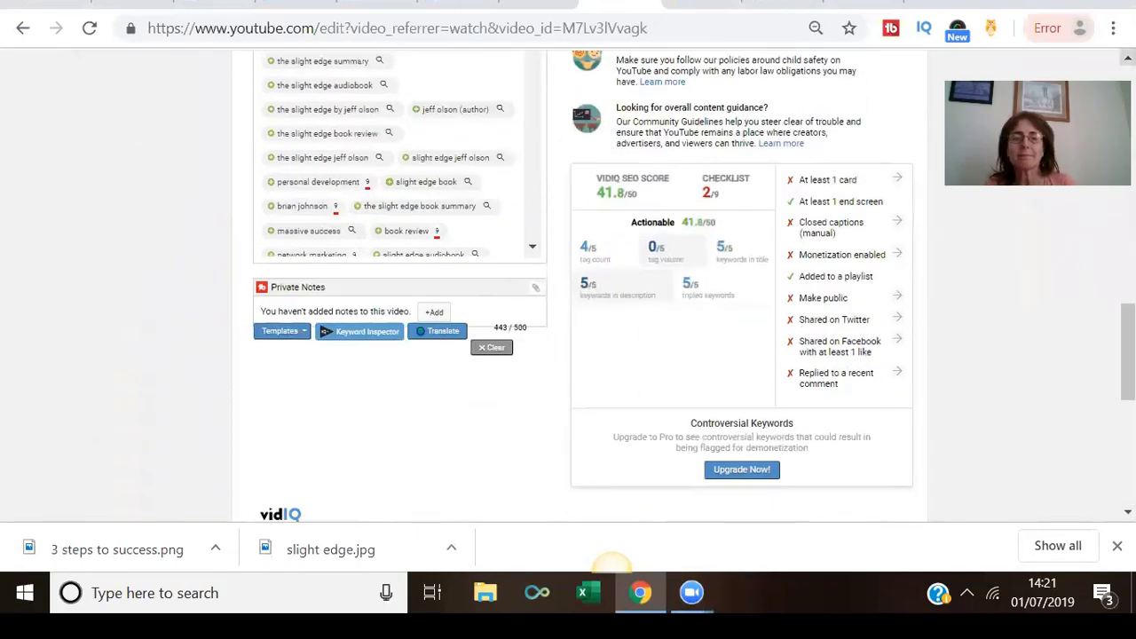
scroll(694, 286, "up", 6)
scroll(577, 284, "up", 4)
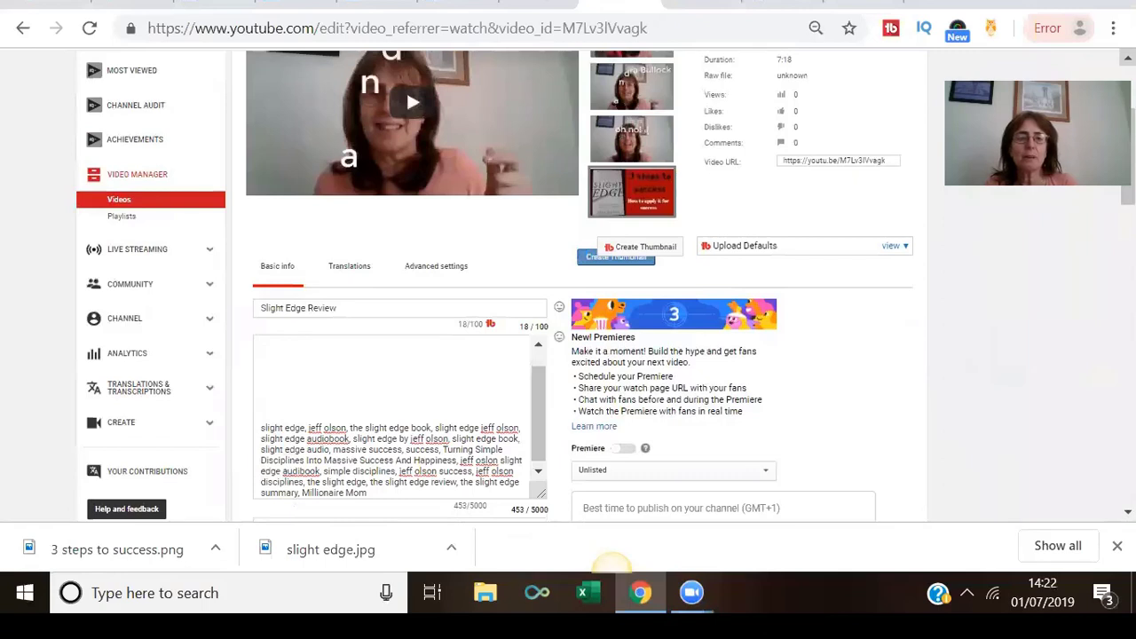
left_click(538, 347)
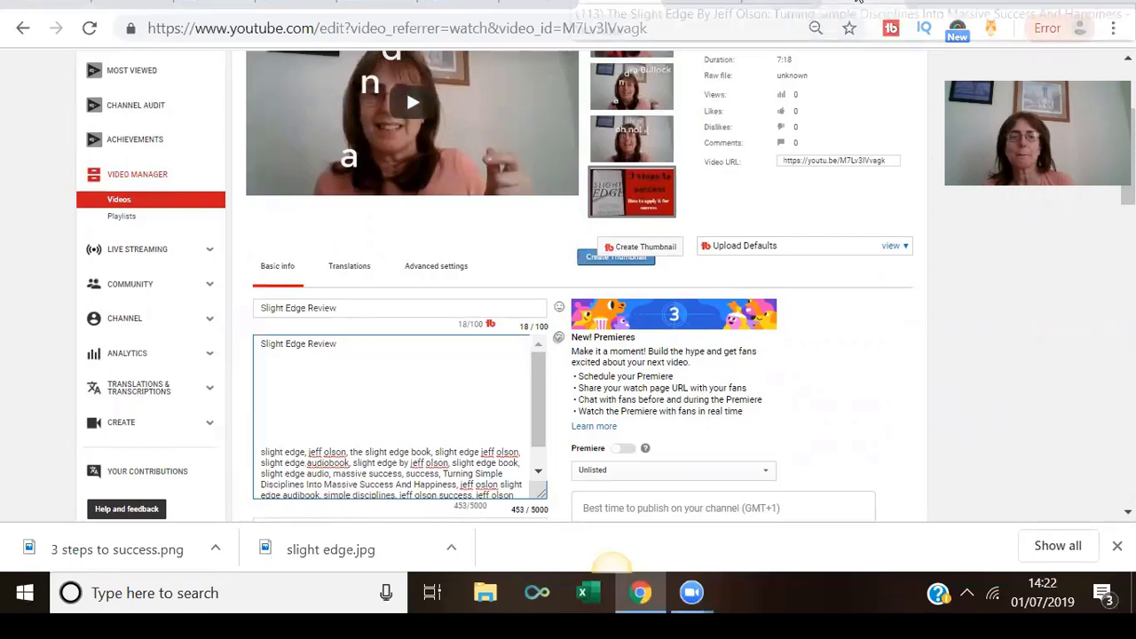
Step: Switch to the competitor's video page and search YouTube for "slight edge" instead of "slight edge review"
left_click(857, 3)
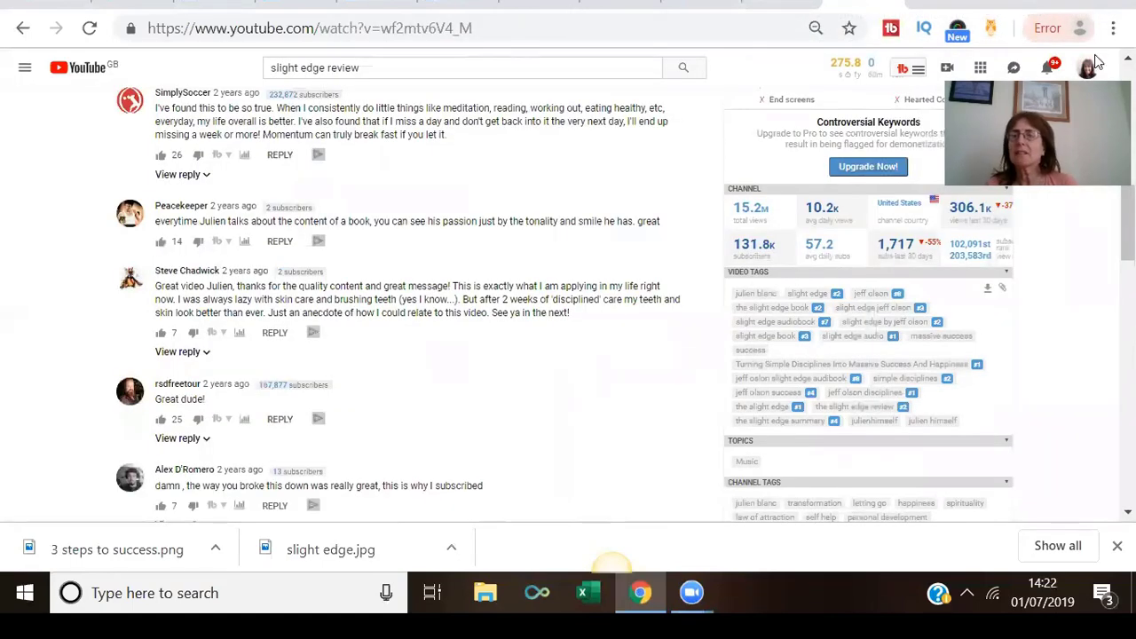
scroll(568, 302, "up", 3)
scroll(413, 302, "up", 5)
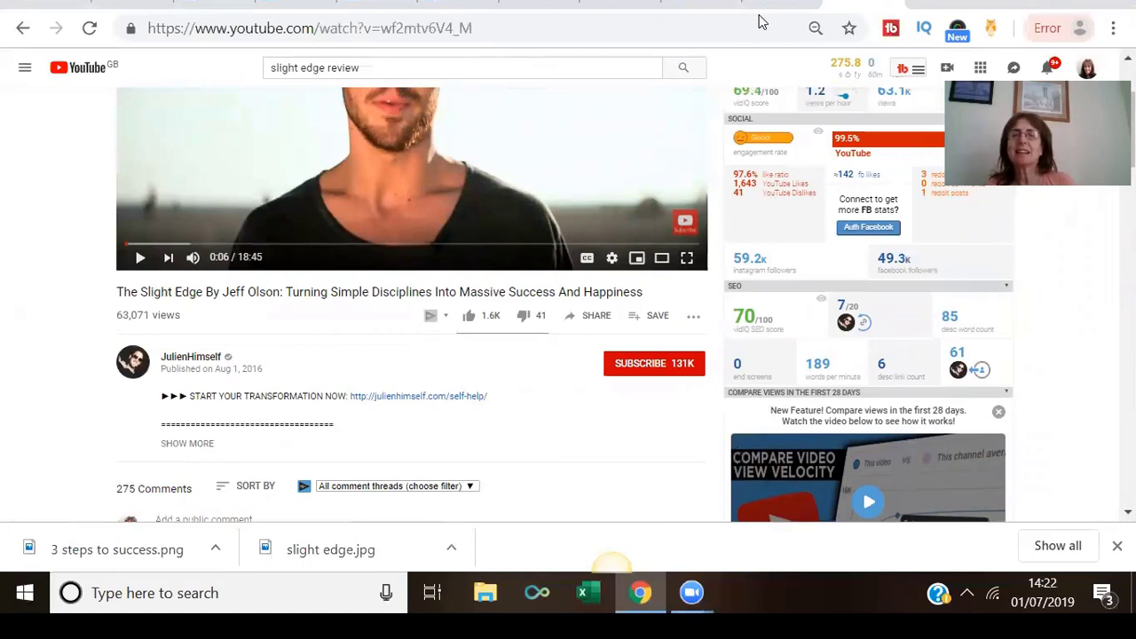
left_click(563, 62)
key("BackSpace")
key("BackSpace")
key("BackSpace")
key("BackSpace")
key("BackSpace")
key("BackSpace")
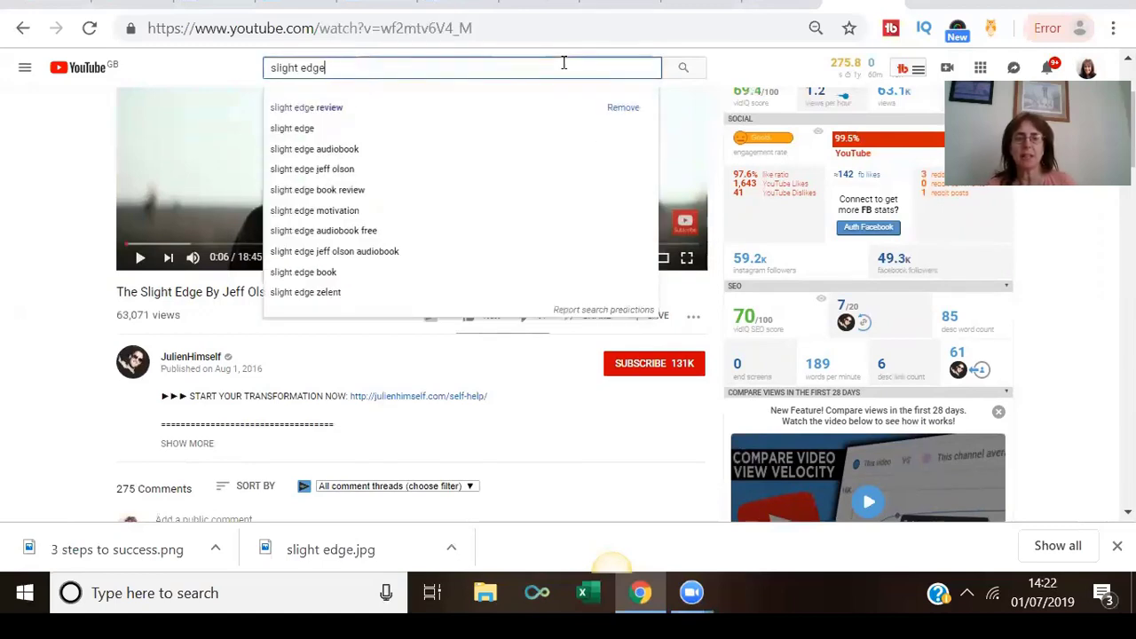
key("Return")
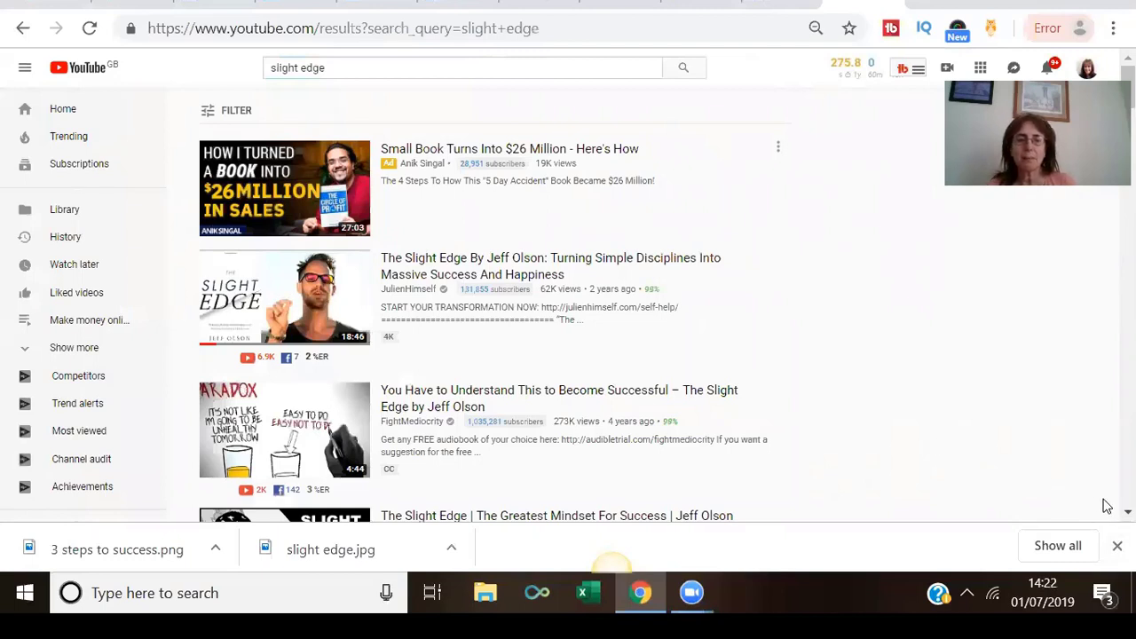
Step: Look through the "slight edge" search results and the description of the competitor's video
scroll(1105, 506, "down", 5)
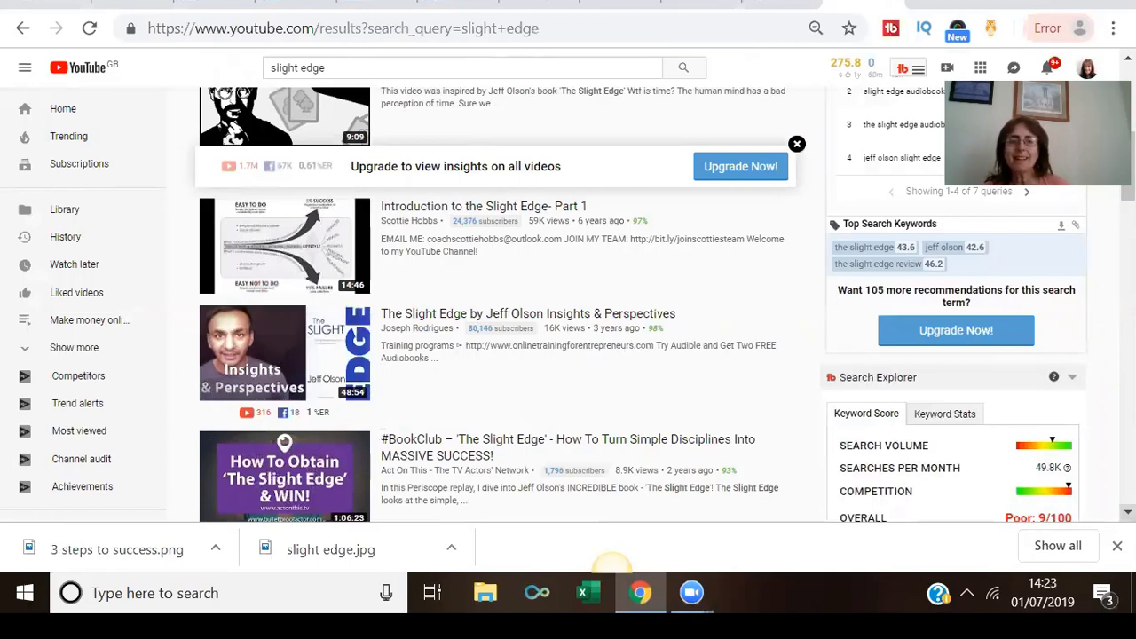
scroll(497, 302, "down", 4)
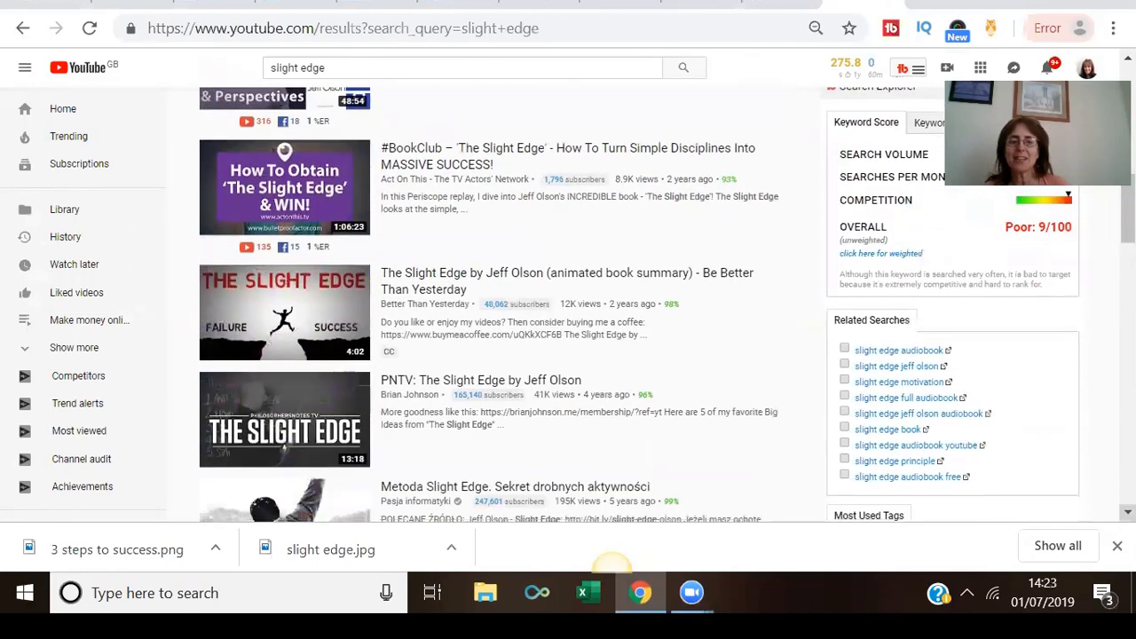
scroll(497, 302, "down", 5)
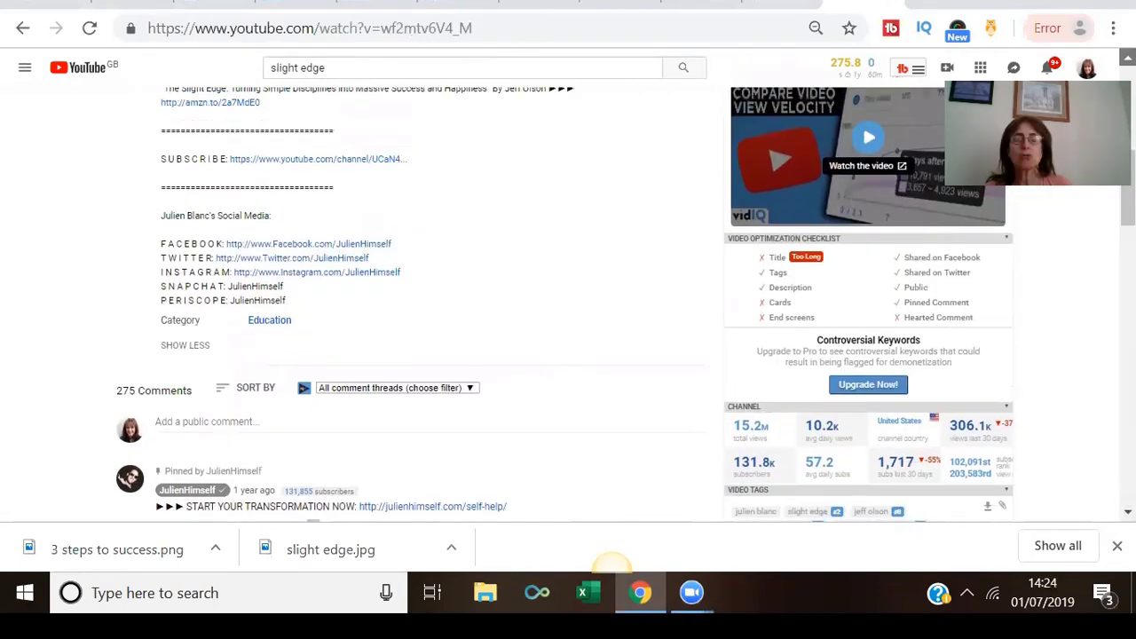
scroll(409, 302, "up", 3)
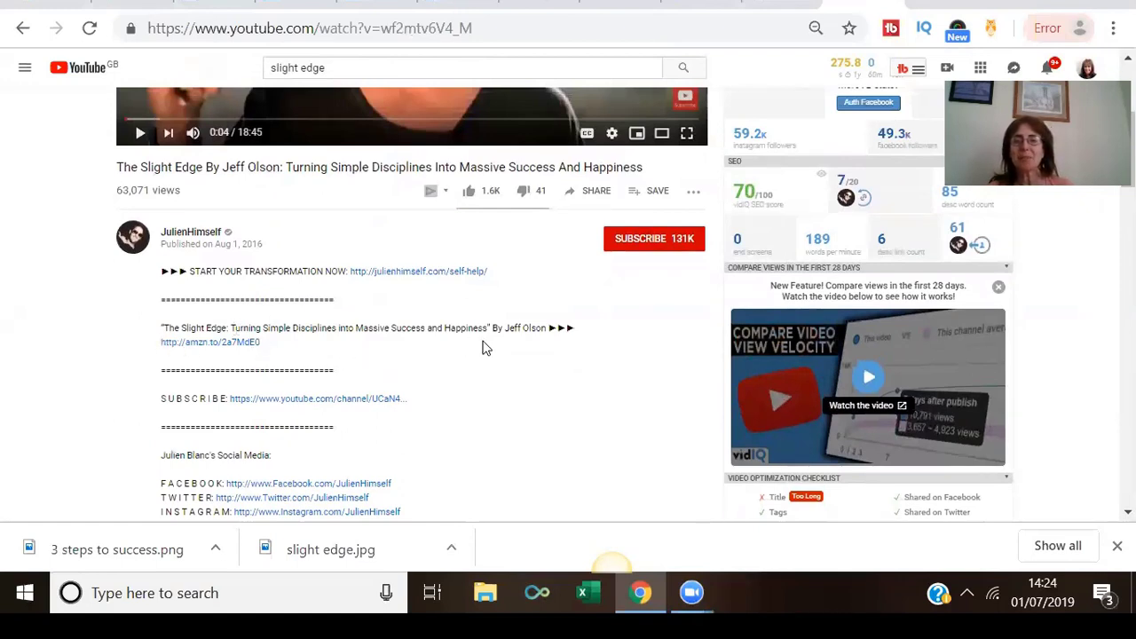
Step: In the own video's description, add "How you can make simple habits and discipline make you successful." after a blank line below "Slight Edge Review"
left_click(626, 2)
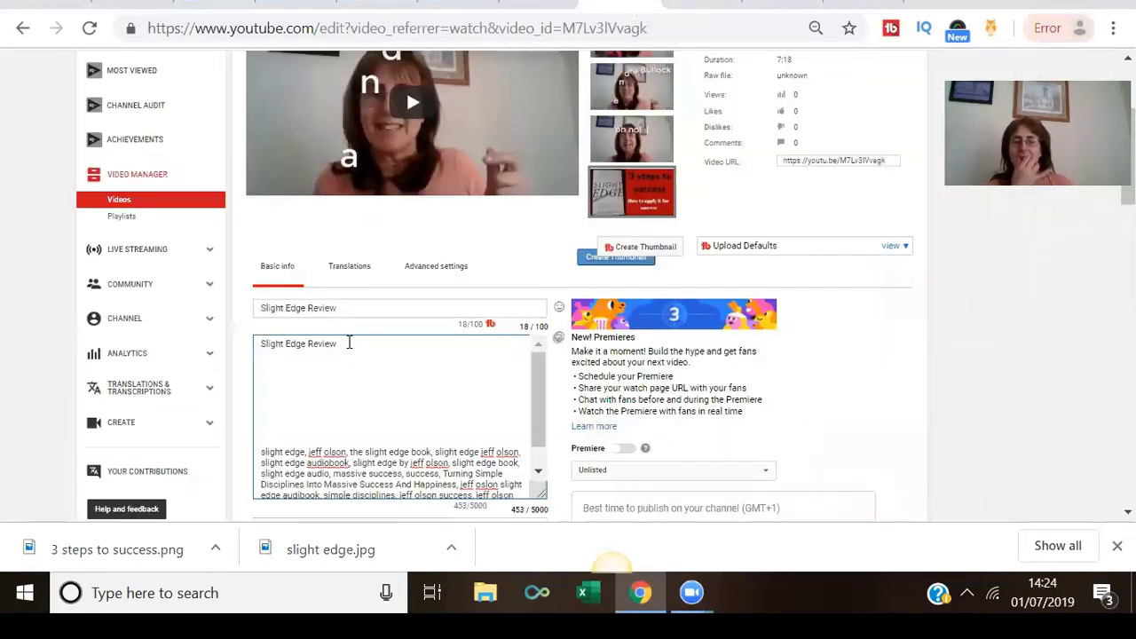
key("Return")
key("Return")
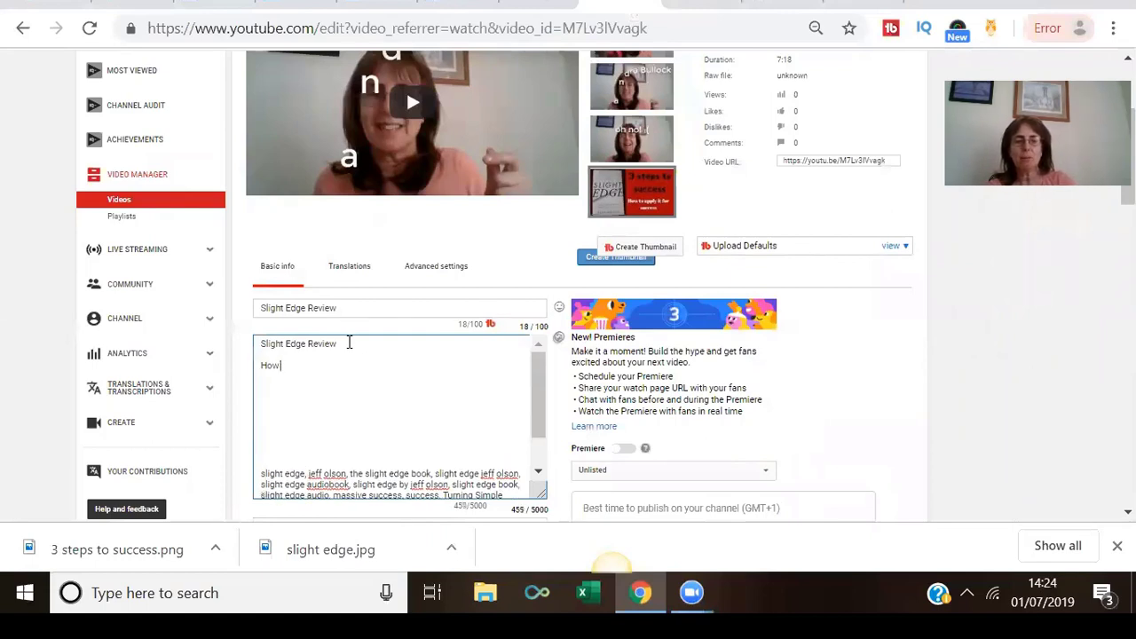
type("How you")
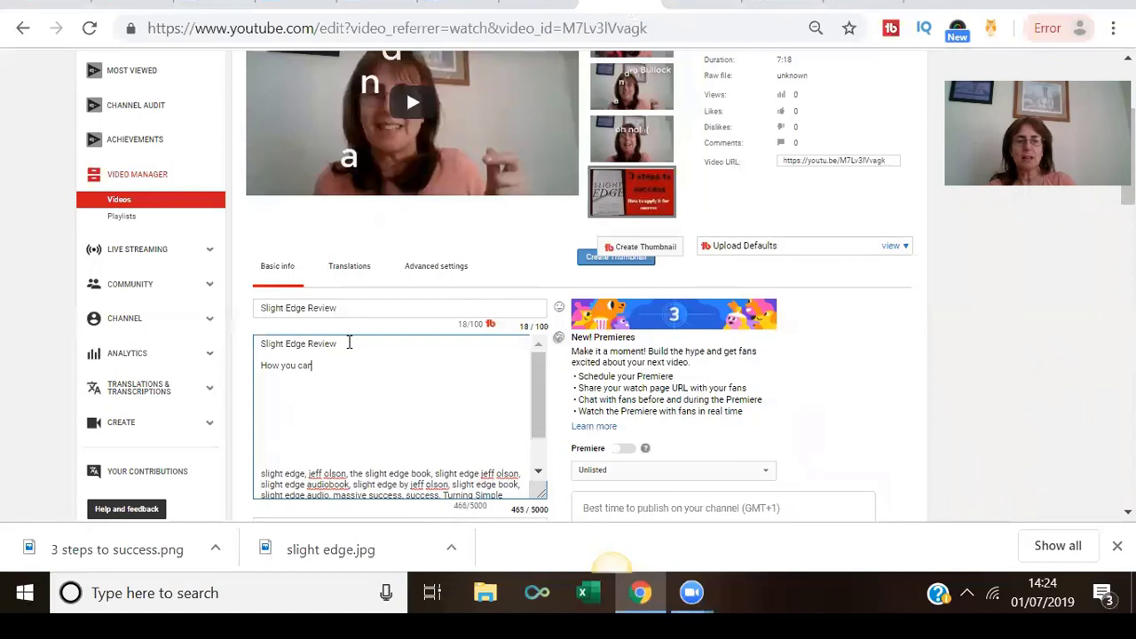
type(" can make simp")
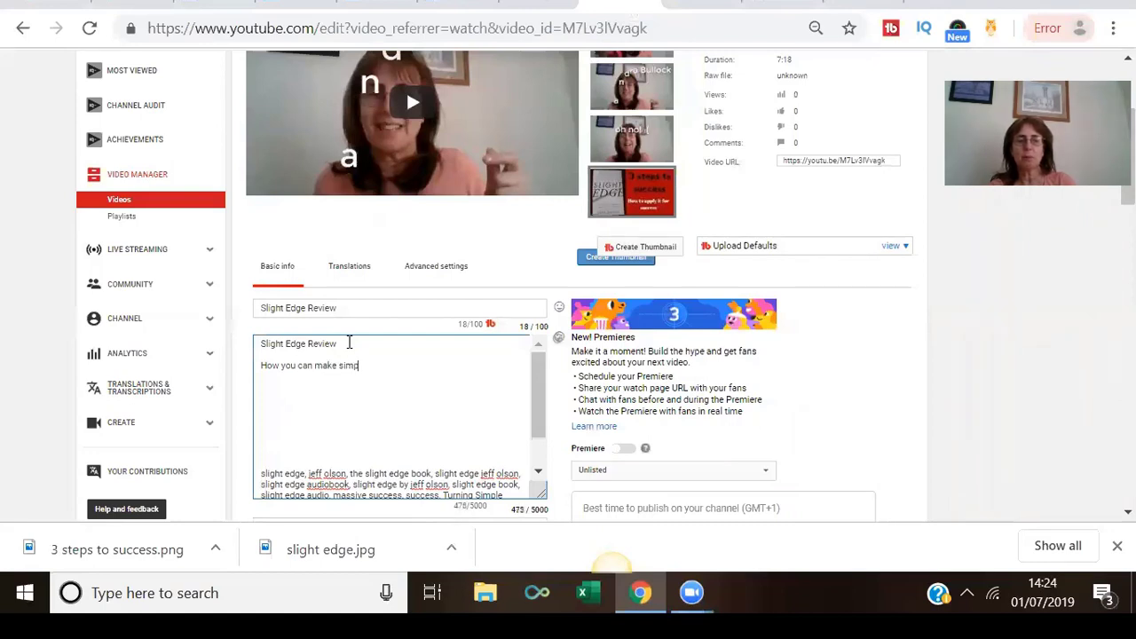
type("le dis")
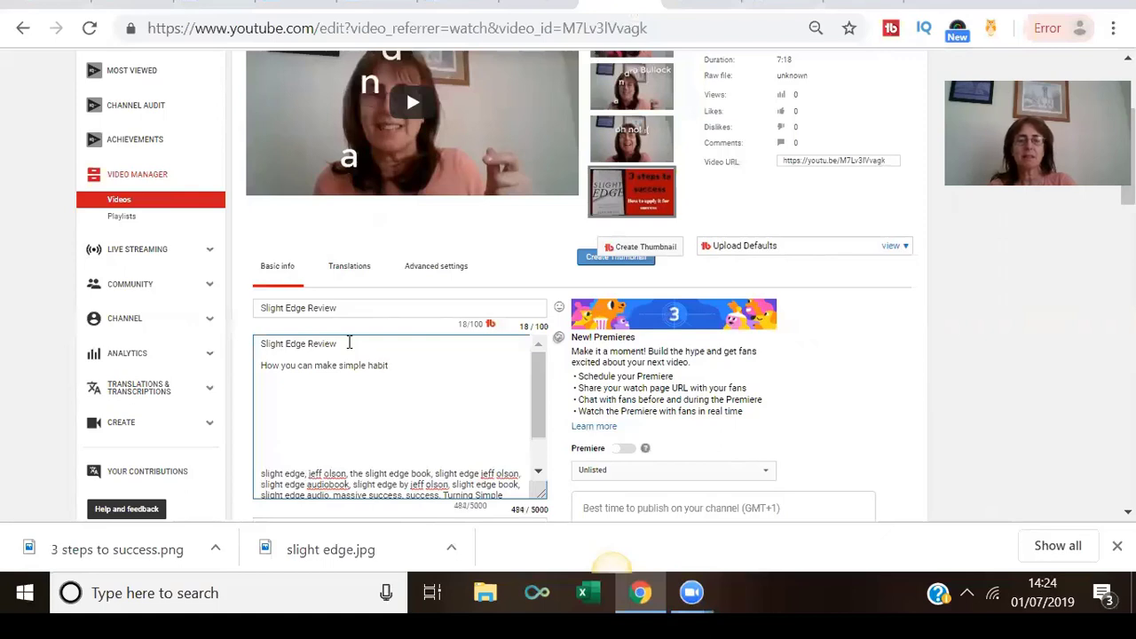
type("s and d")
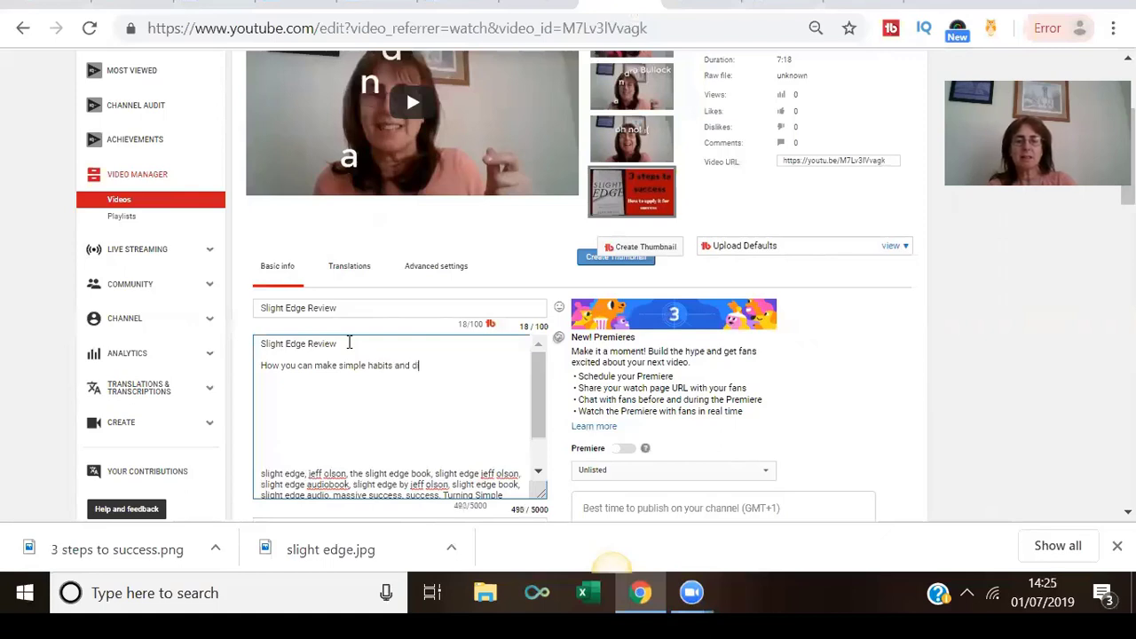
type("isc")
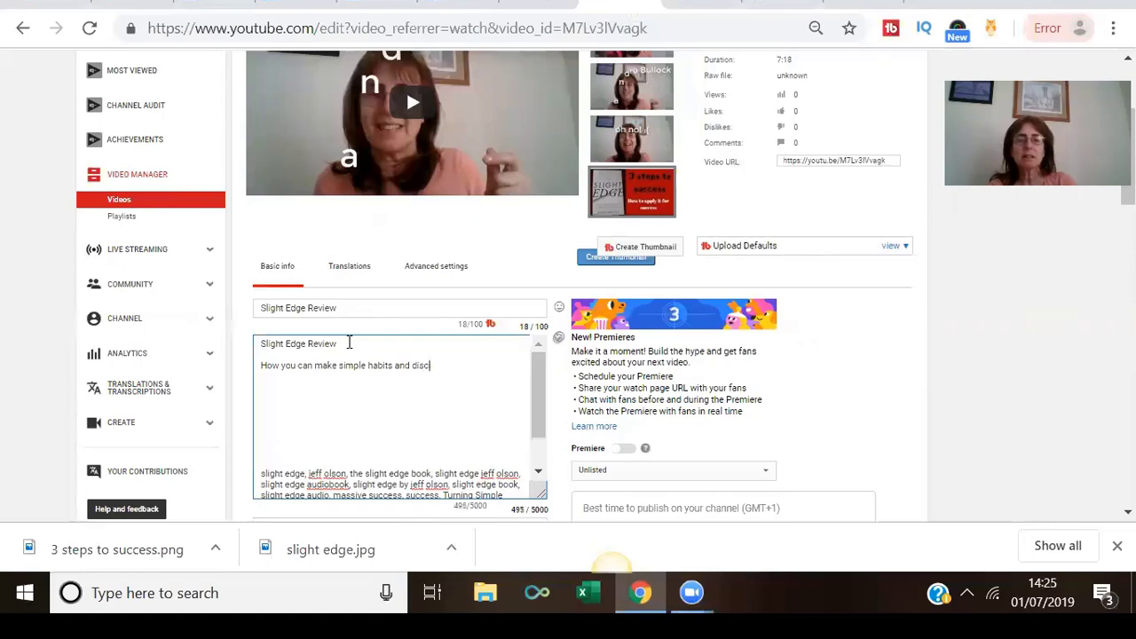
type("ipline")
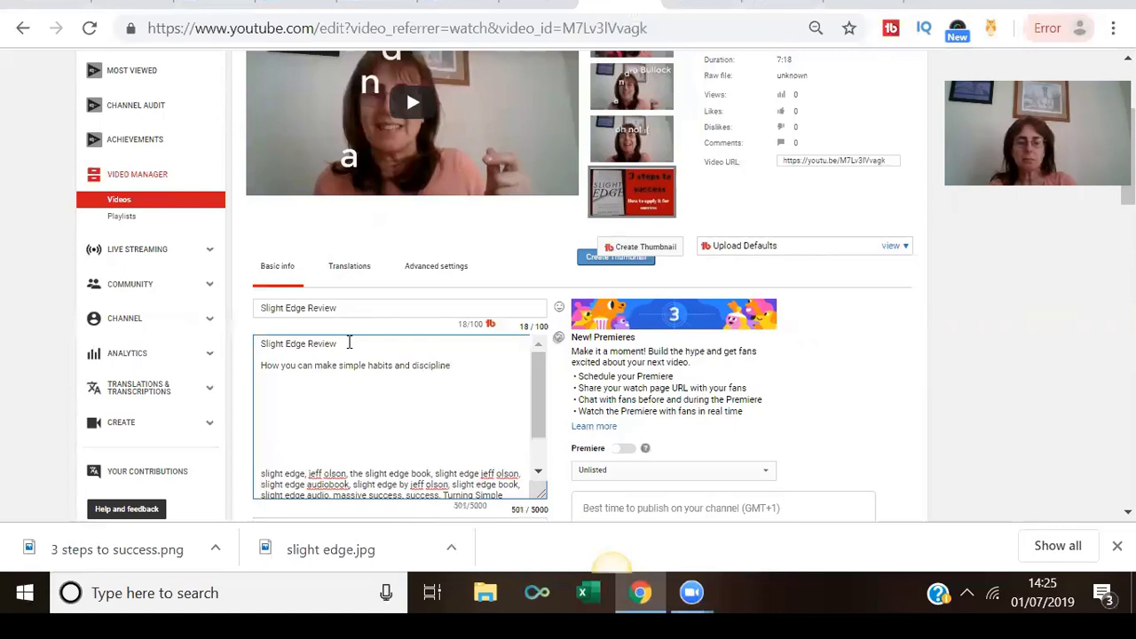
type(" make yo")
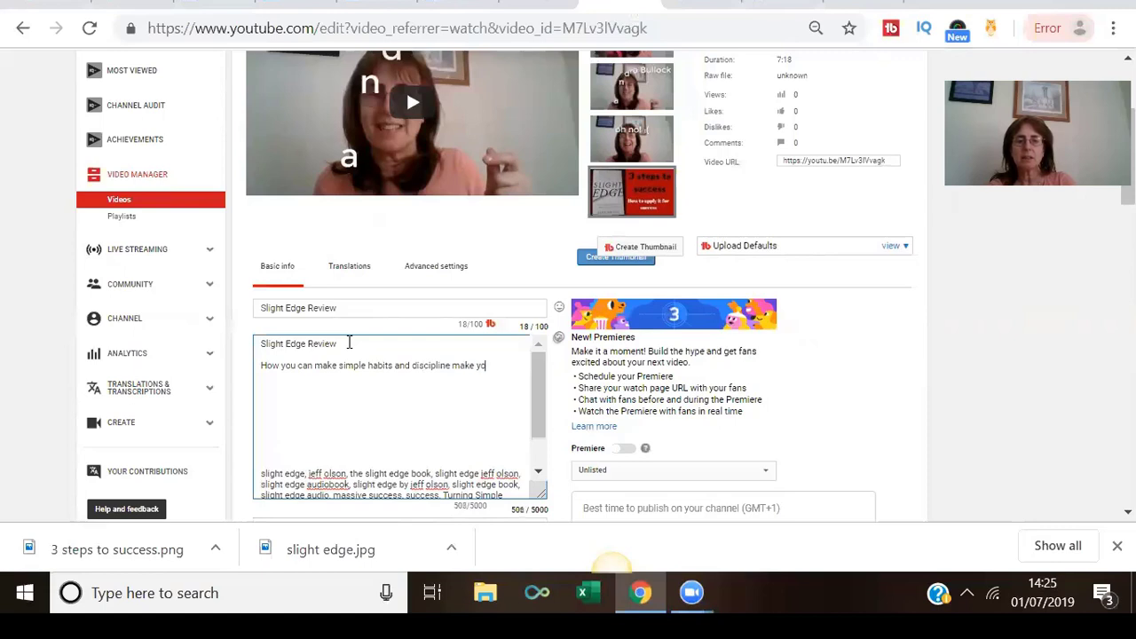
type("u succes")
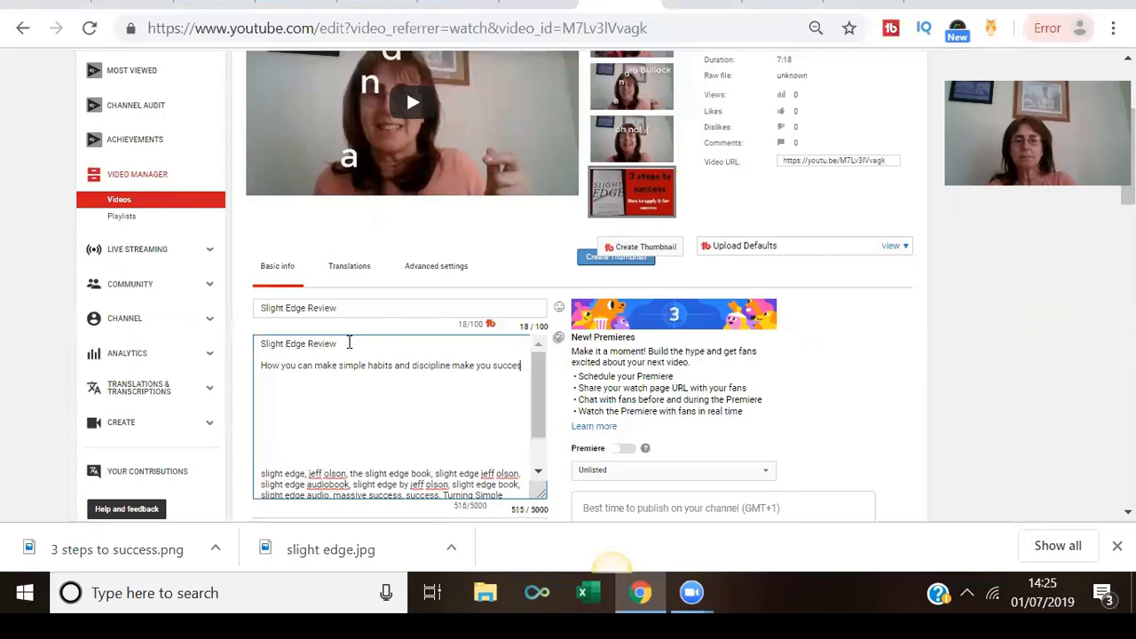
type("sf")
type("ull")
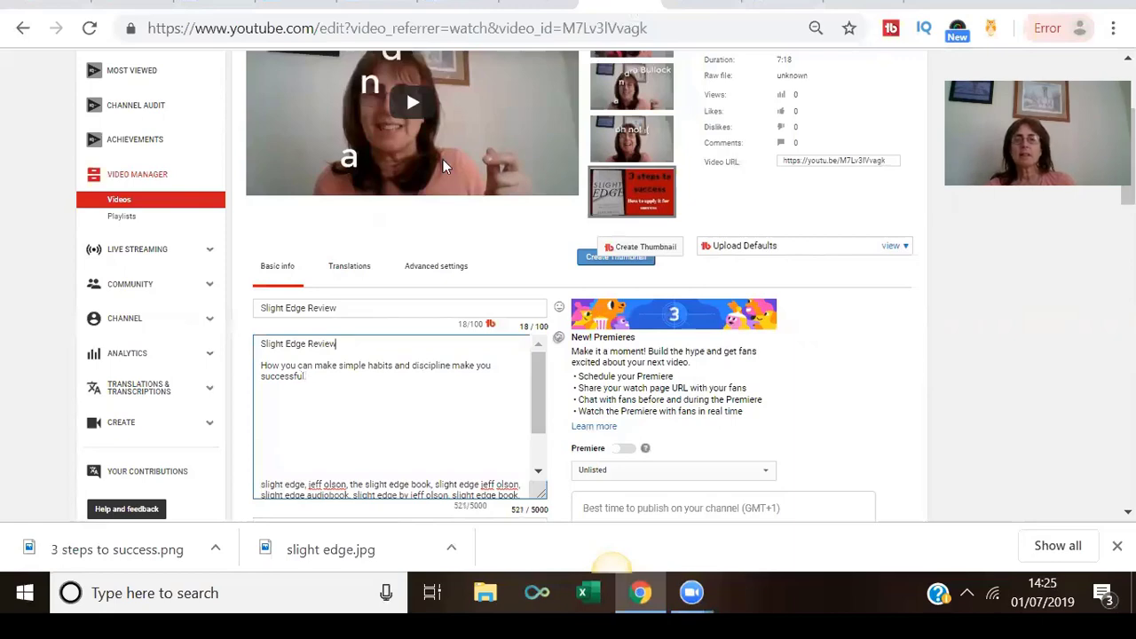
Step: Copy the full title of the competitor's Slight Edge video and return to the own video's edit page
left_click(856, 4)
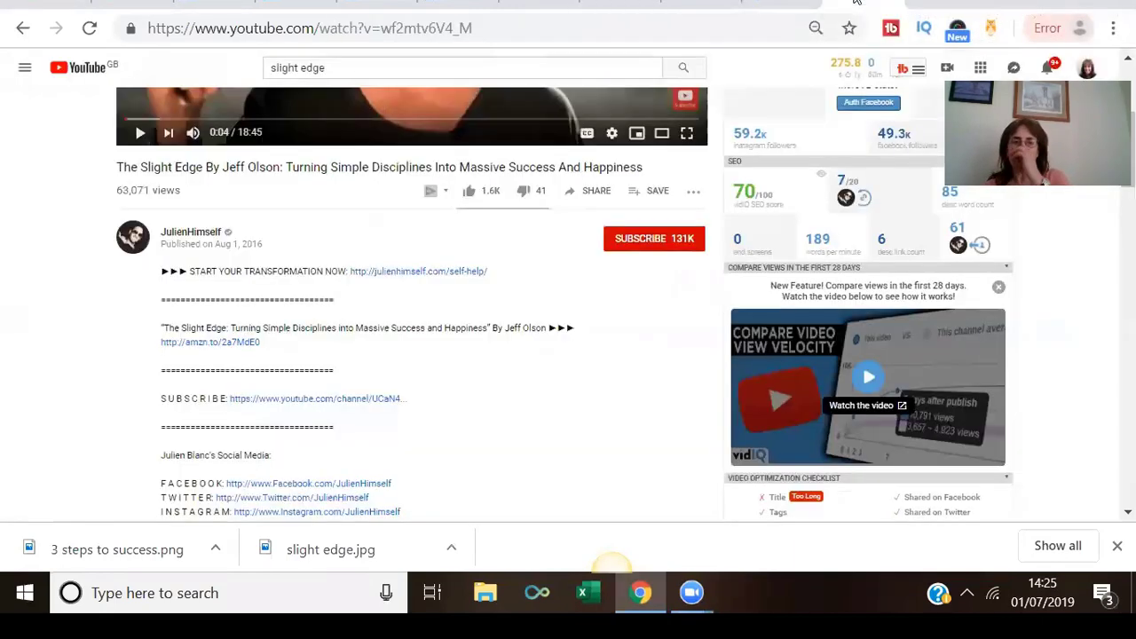
left_click(1128, 59)
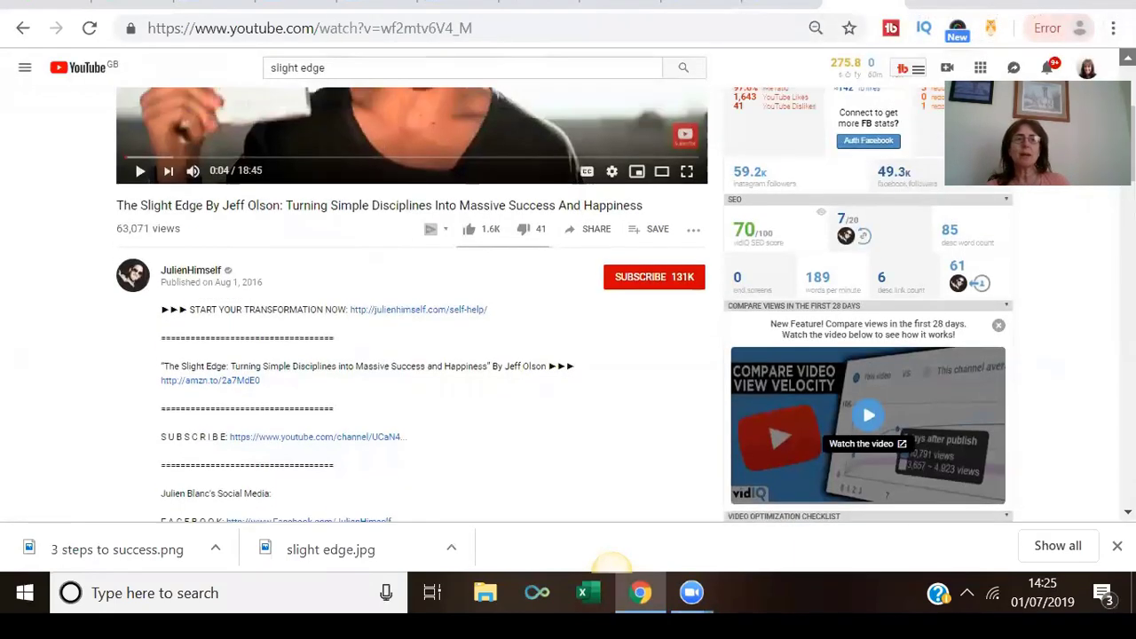
left_click(1128, 58)
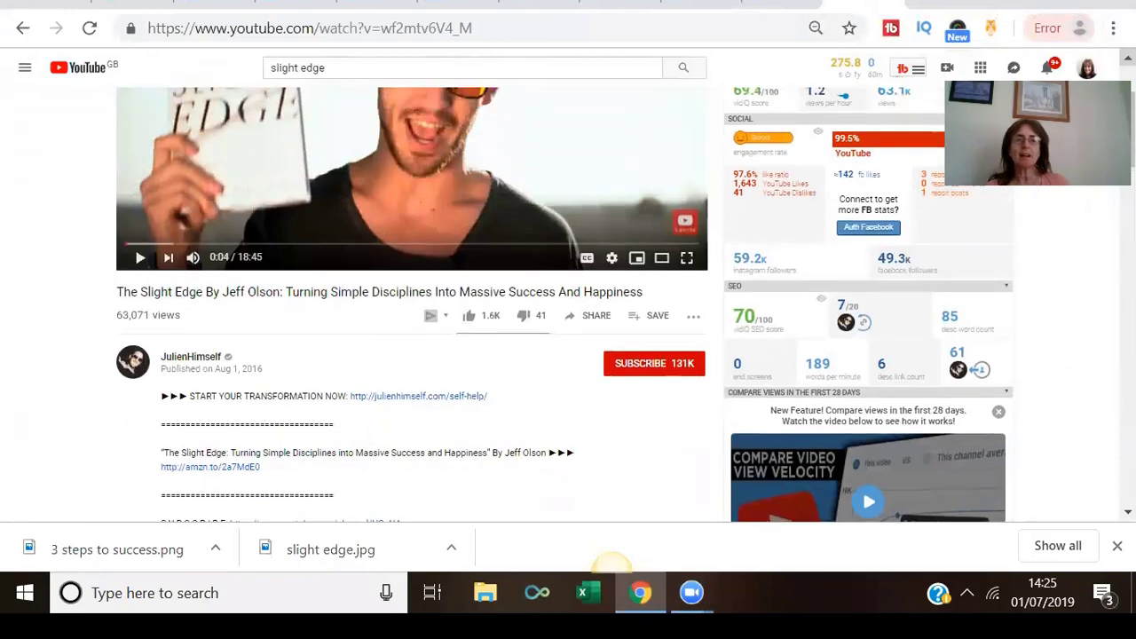
left_click(1128, 58)
left_click(1129, 59)
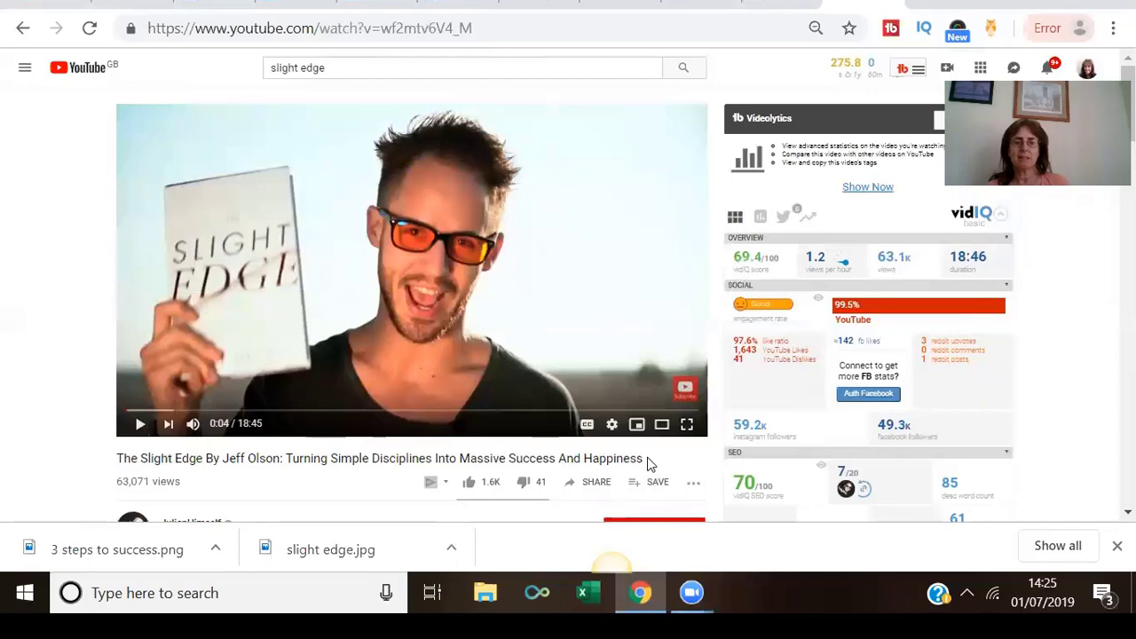
left_click_drag(645, 457, 539, 333)
double_click(522, 338)
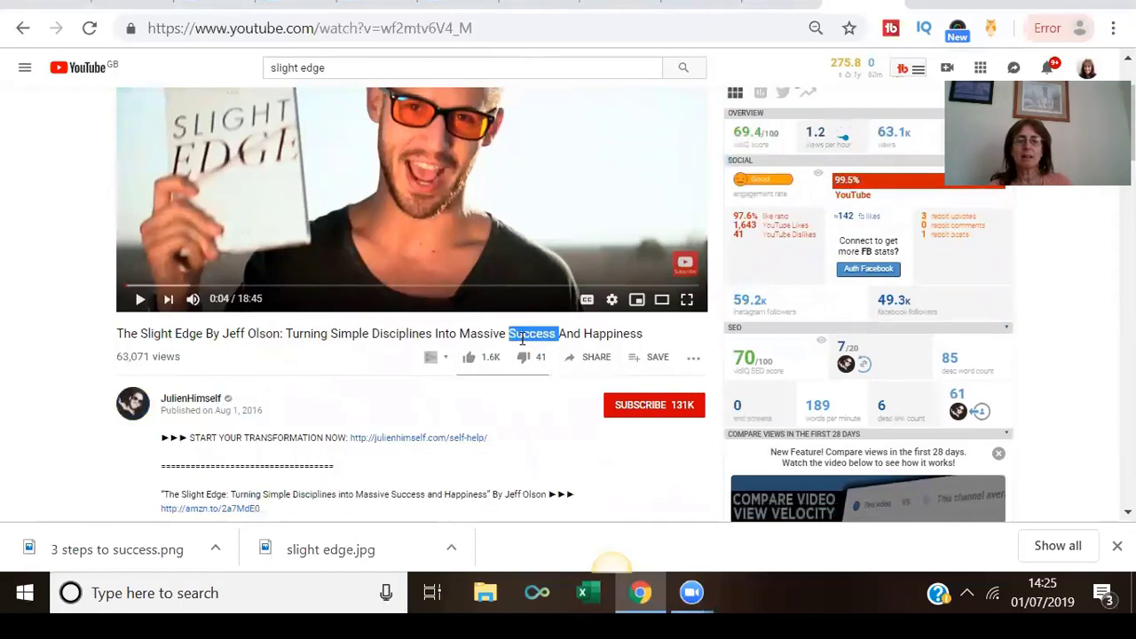
left_click_drag(645, 338, 507, 336)
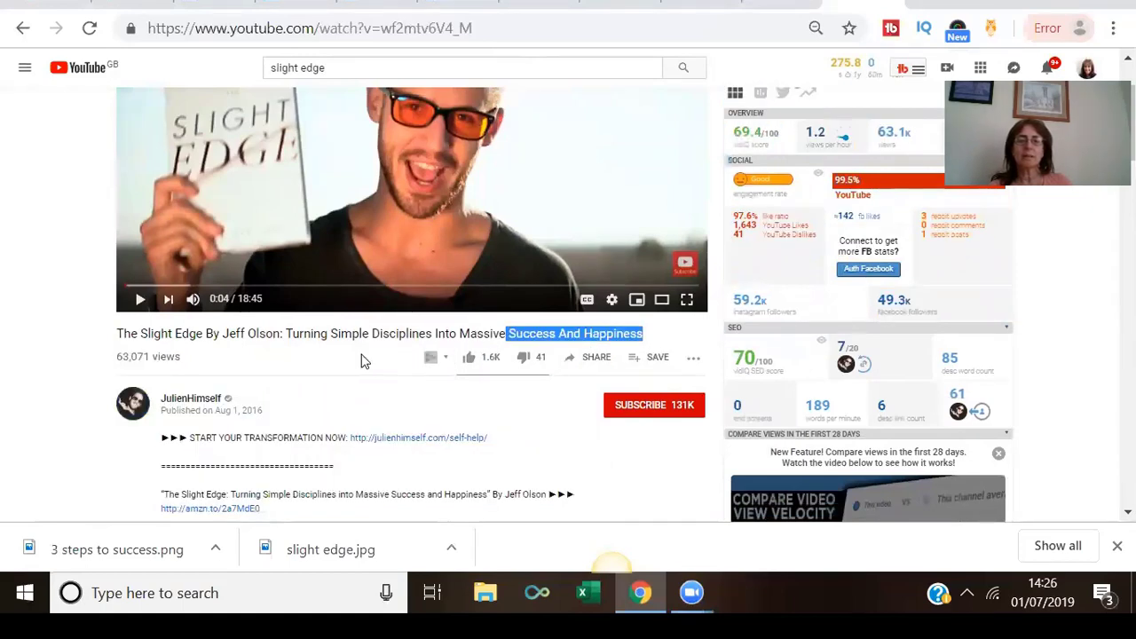
left_click_drag(362, 362, 119, 330)
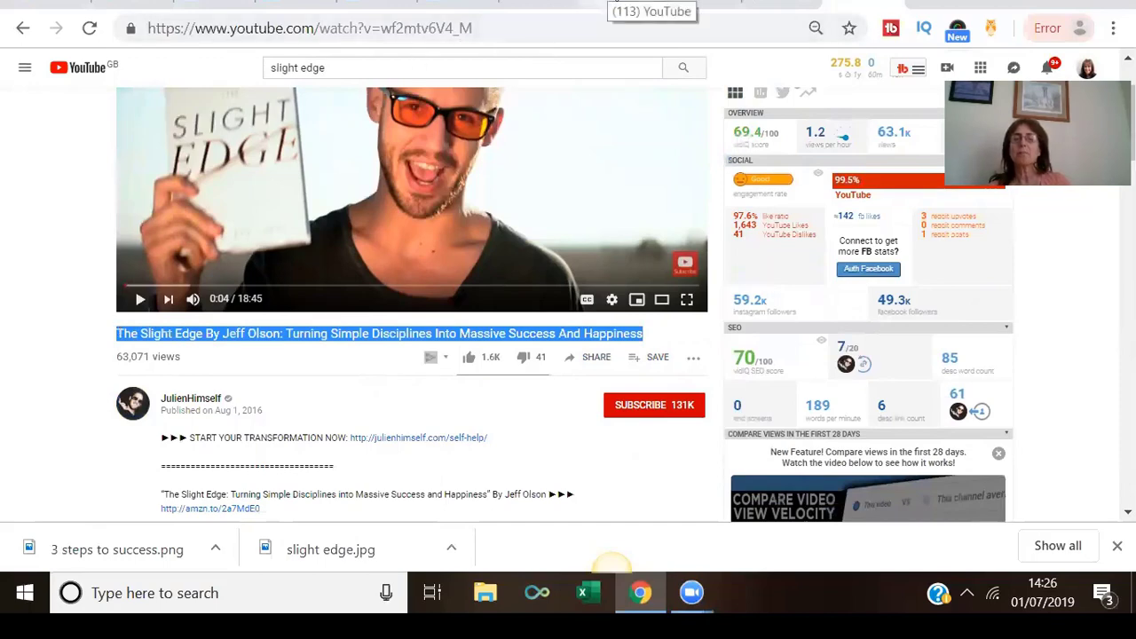
left_click(615, 6)
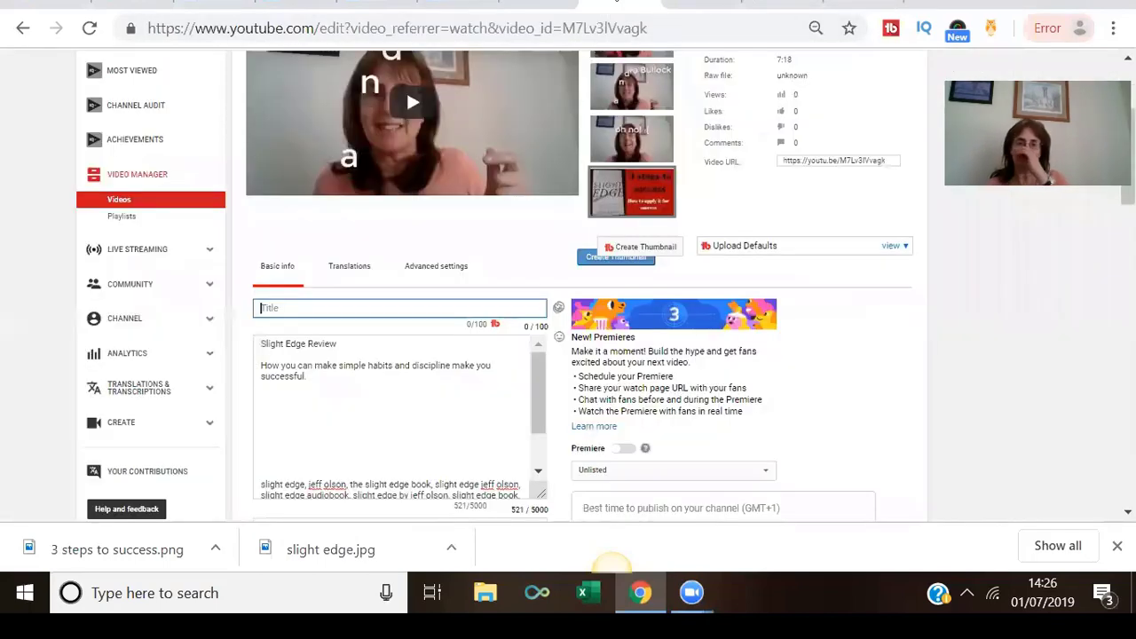
Step: Title the video "The Slight Edge By Jeff Olson: Turning Simple Disciplines Into Massive Success And Happiness" and replace the description's first line with it
left_click(409, 309)
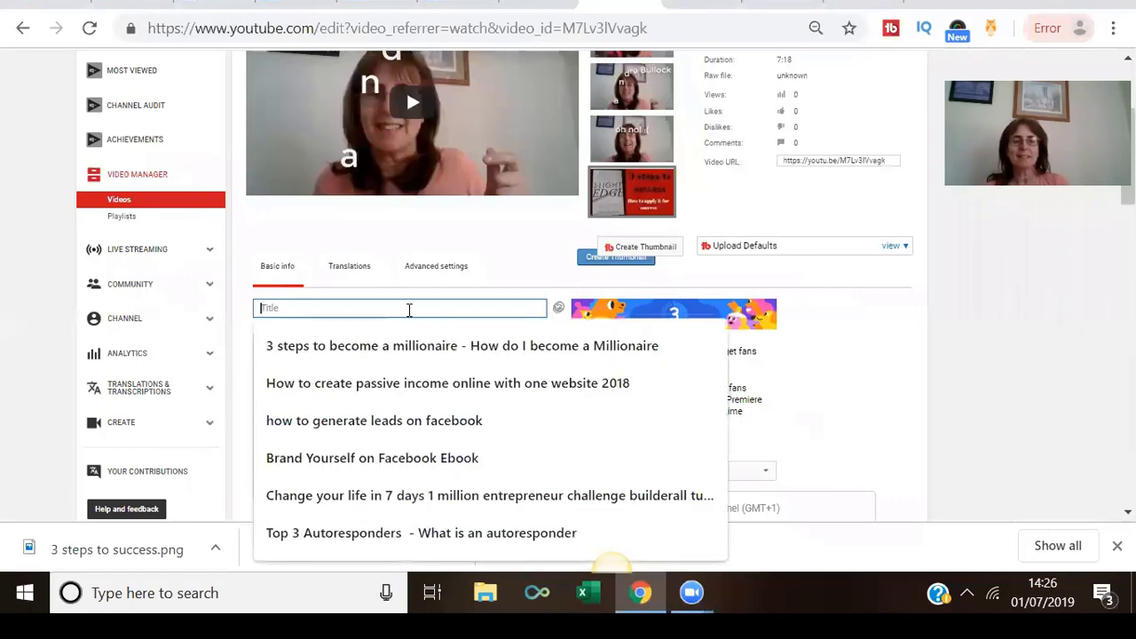
type("The Slight Edge by Jeff Olson: Turning Simple Disciplines Into Massive Success And Happiness")
scroll(373, 346, "down", 10)
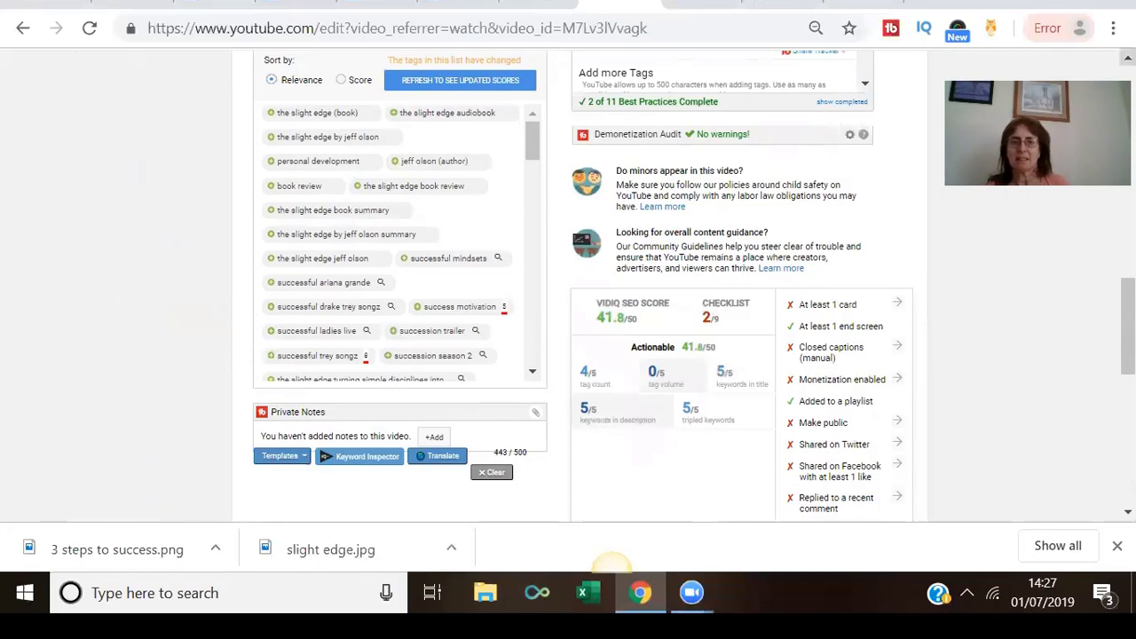
scroll(588, 286, "up", 1)
scroll(588, 286, "up", 10)
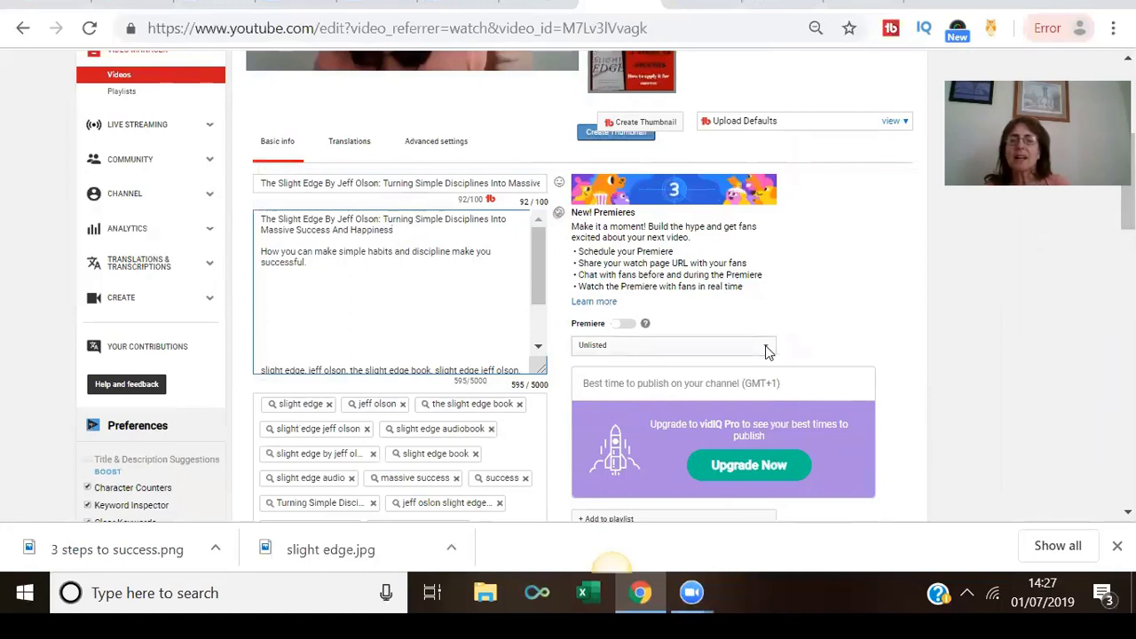
Step: Change the video's visibility to Public and publish it
left_click(767, 349)
left_click(744, 361)
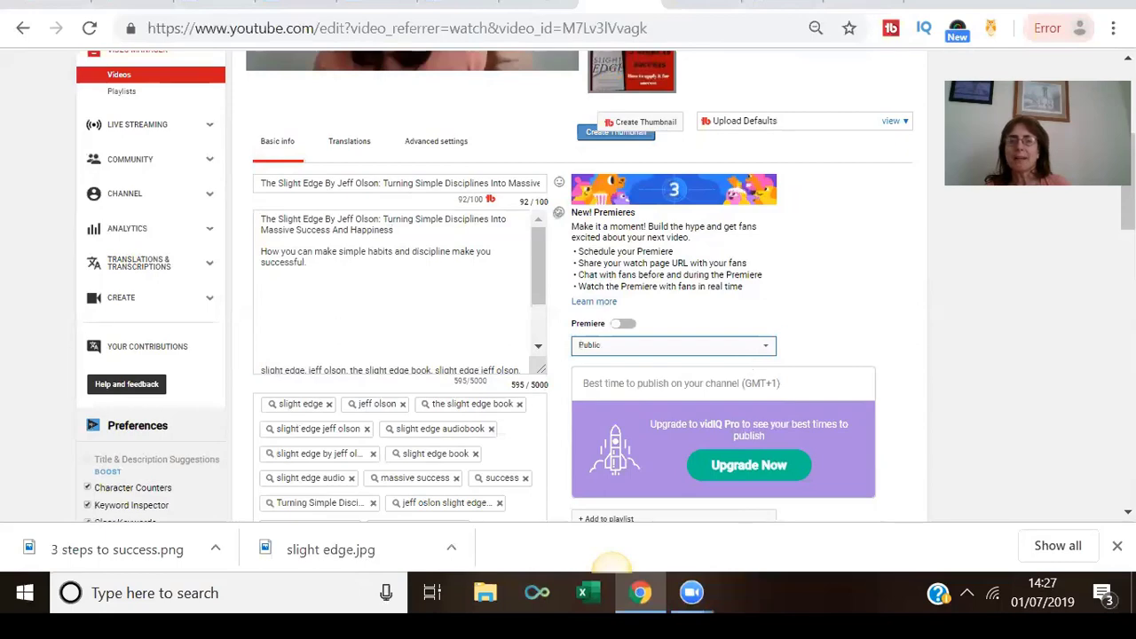
scroll(577, 284, "up", 2)
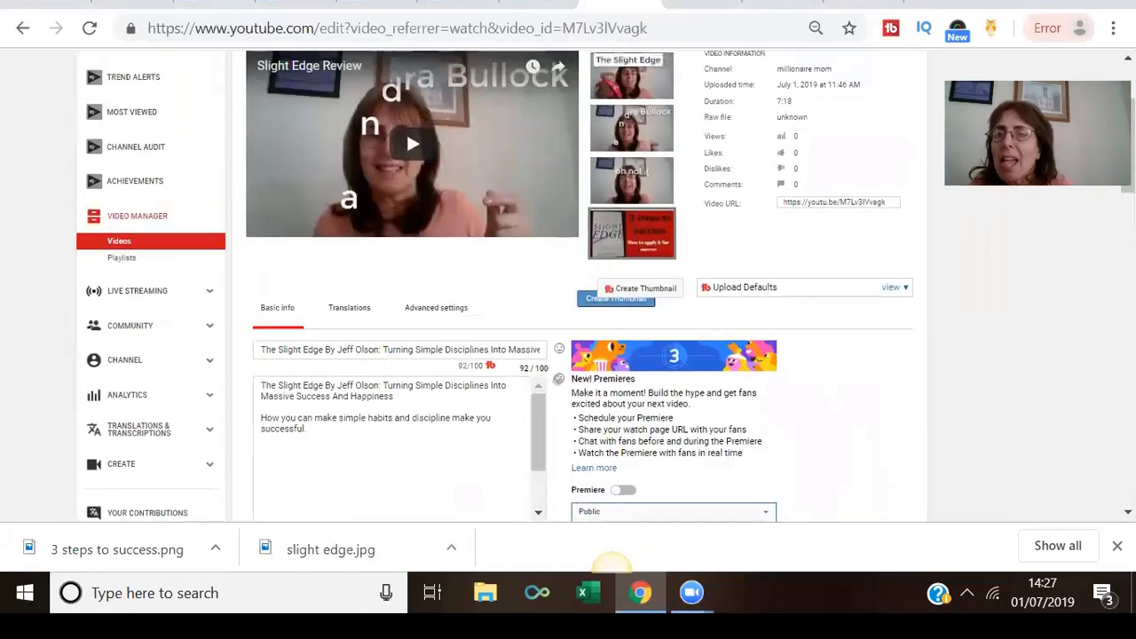
scroll(577, 284, "up", 2)
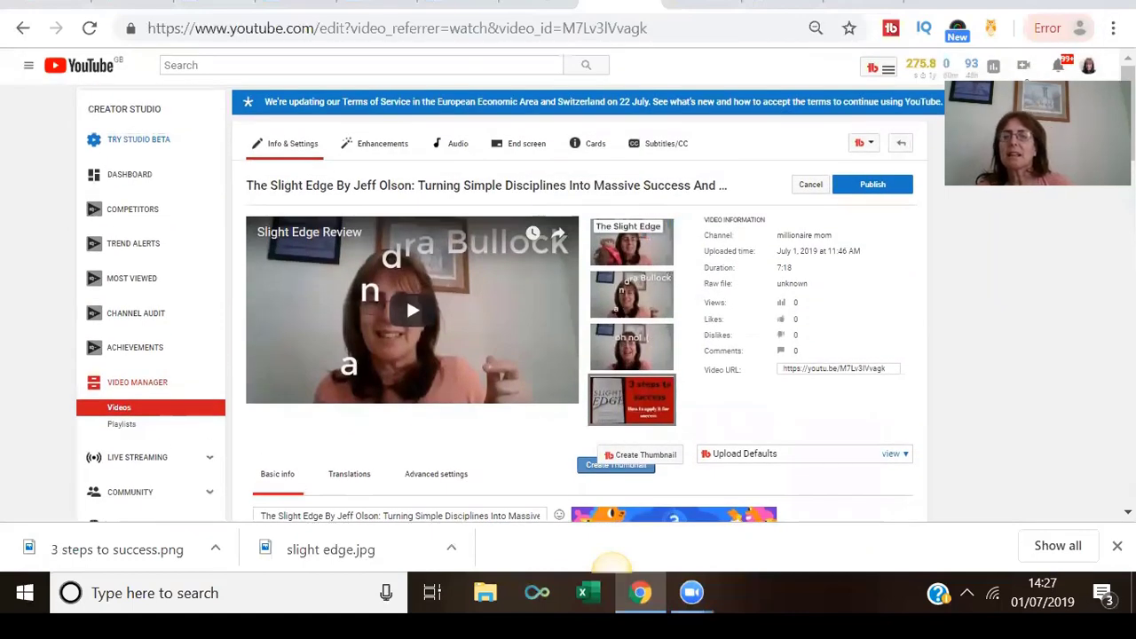
left_click(895, 186)
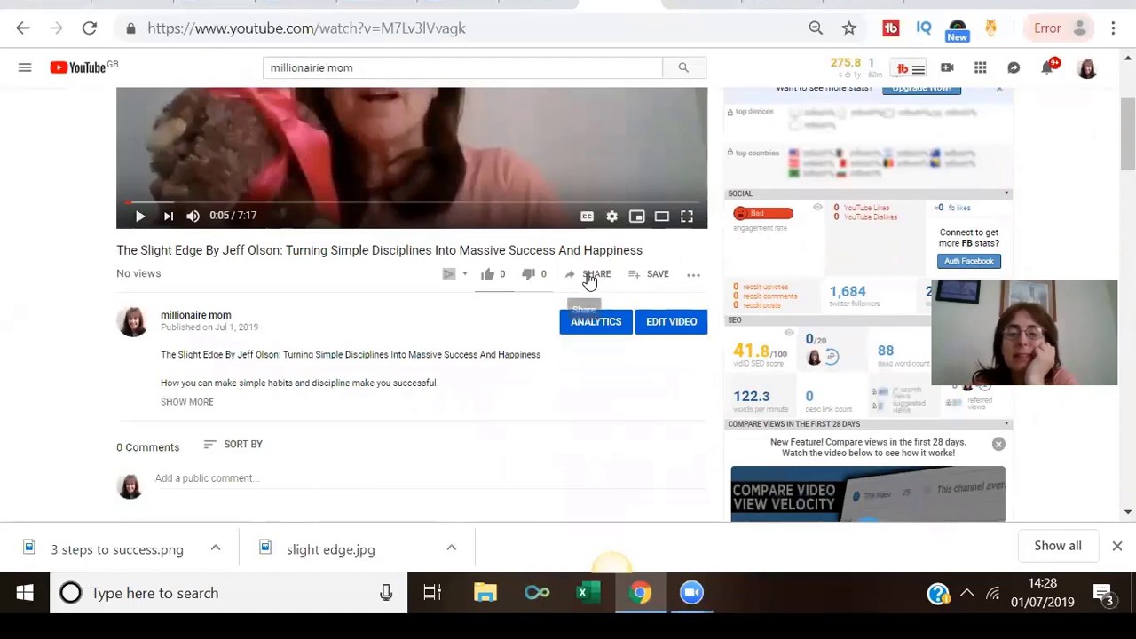
Step: Share the published video on Twitter and turn "Slight Edge" in the tweet text into the hashtag #SlightEdge
left_click(591, 278)
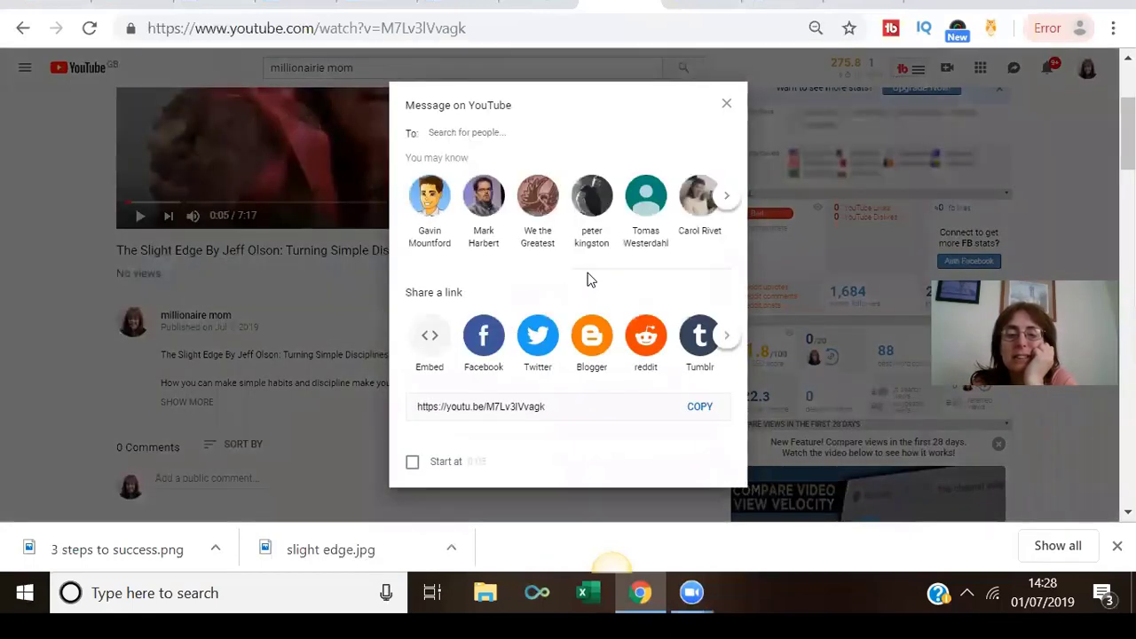
left_click(538, 335)
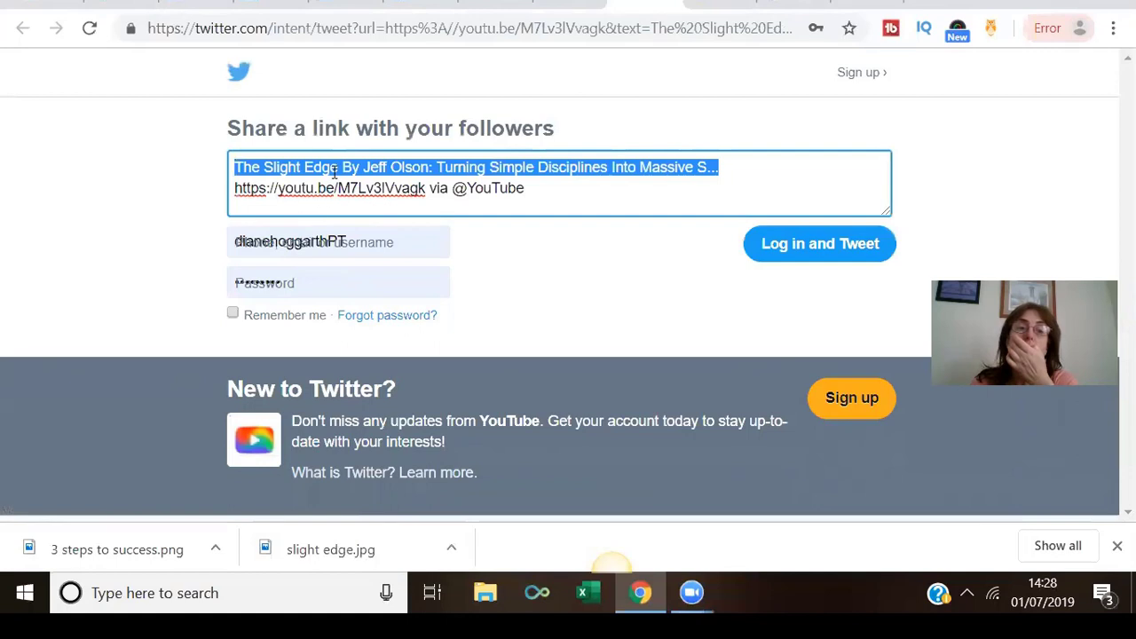
left_click(305, 167)
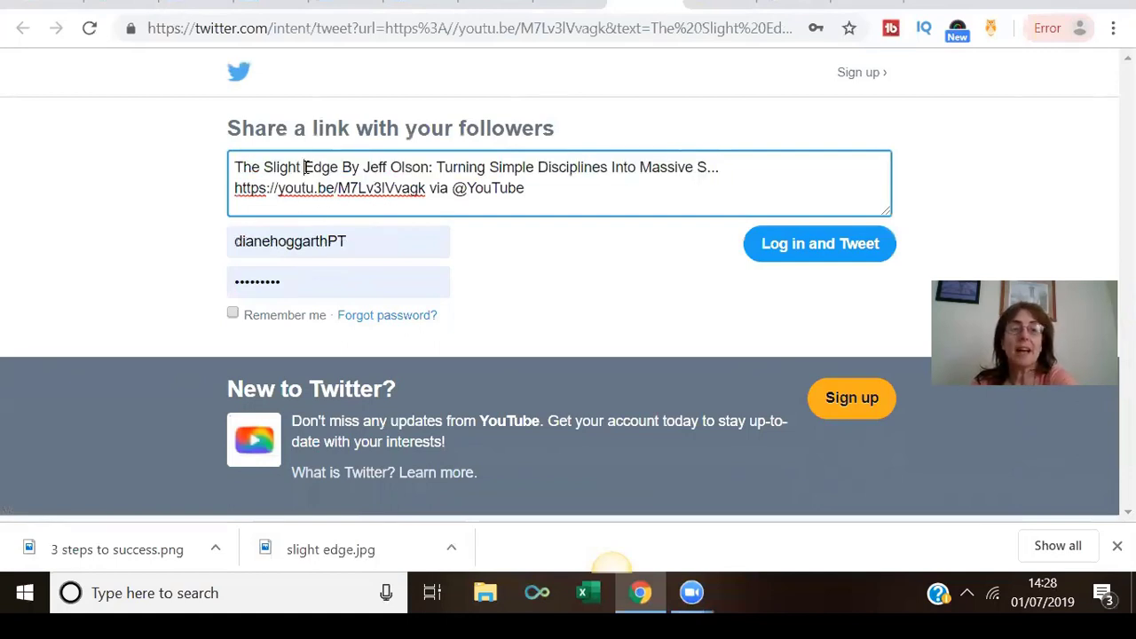
key("BackSpace")
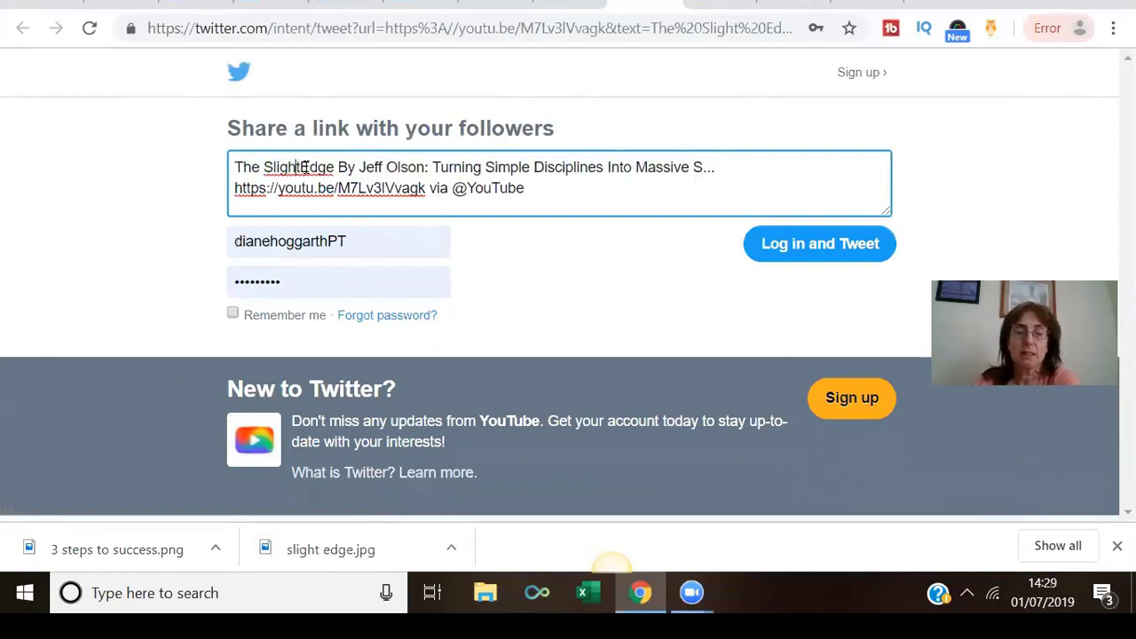
key("Left")
key("Left")
key("Left")
key("Left")
key("Left")
key("Left")
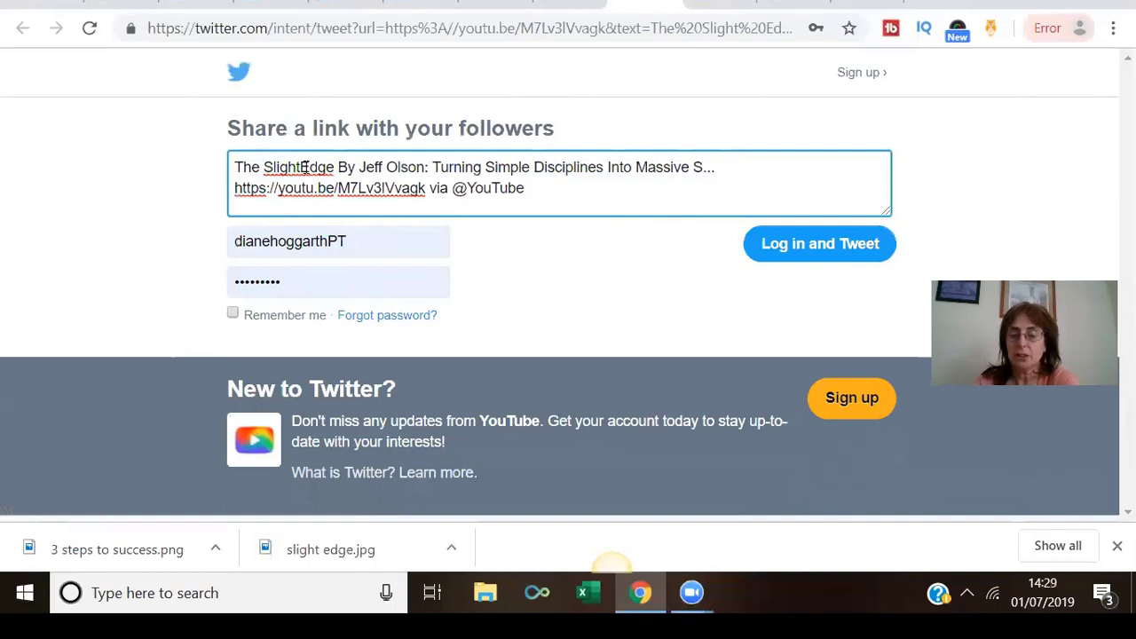
type("#")
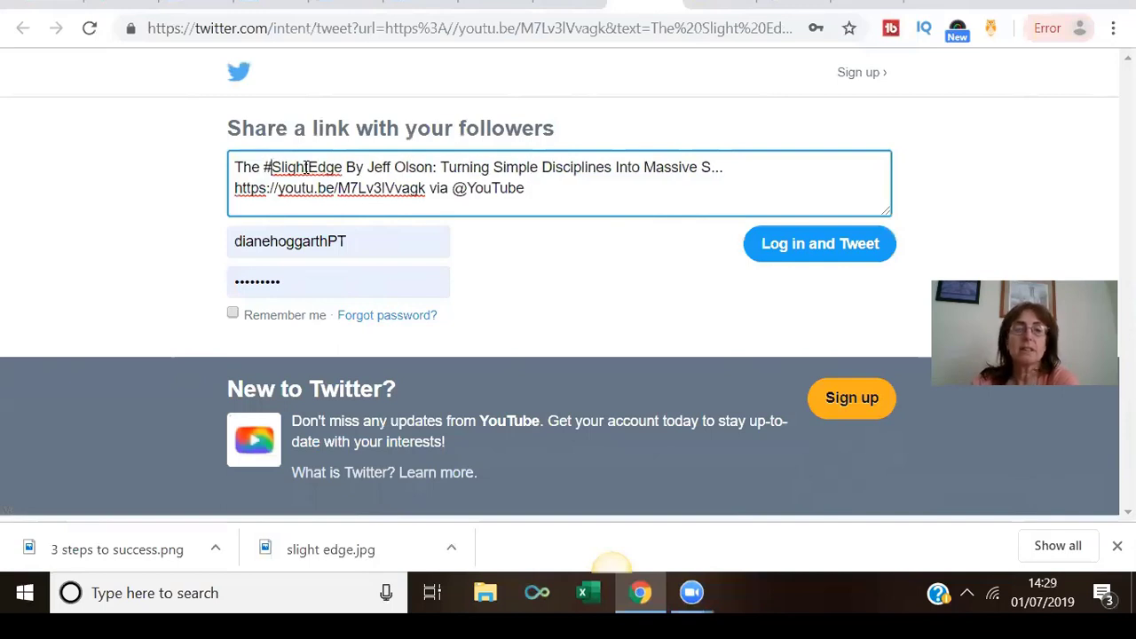
Step: Turn the author's name in the tweet into the hashtag #JeffOlson, and log in with the prefilled account to post the tweet
left_click(394, 166)
key("BackSpace")
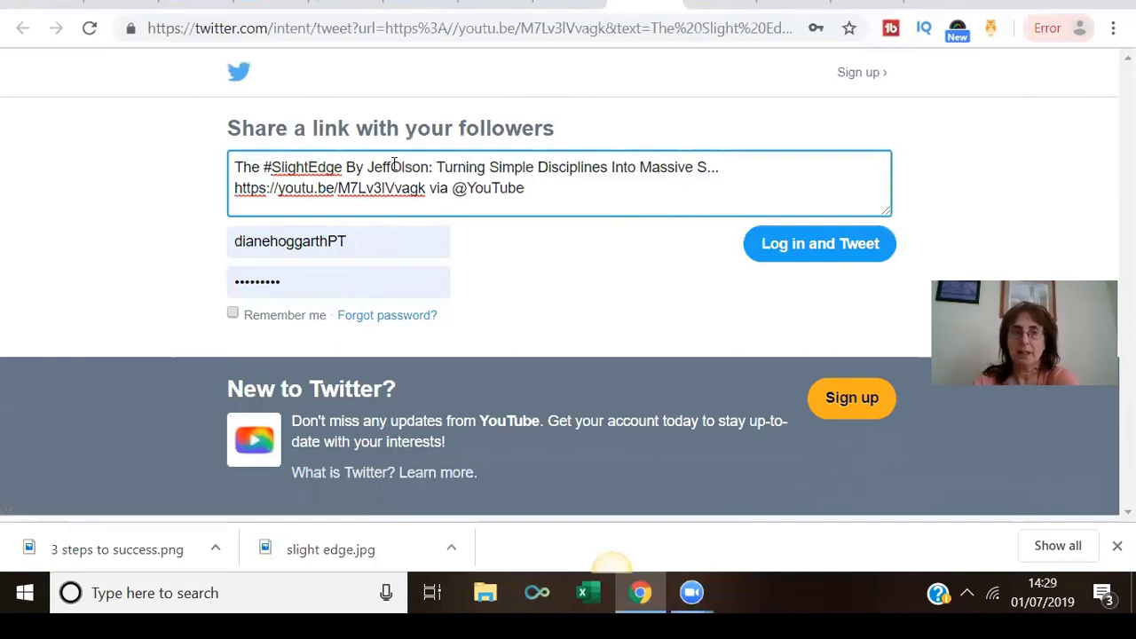
left_click(366, 167)
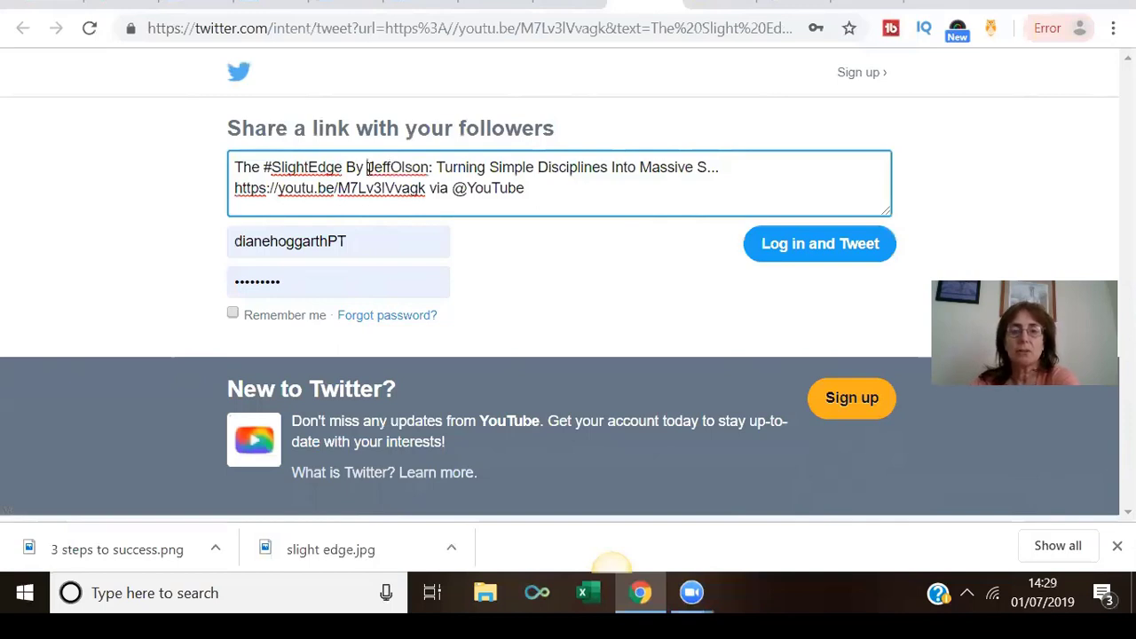
type("#")
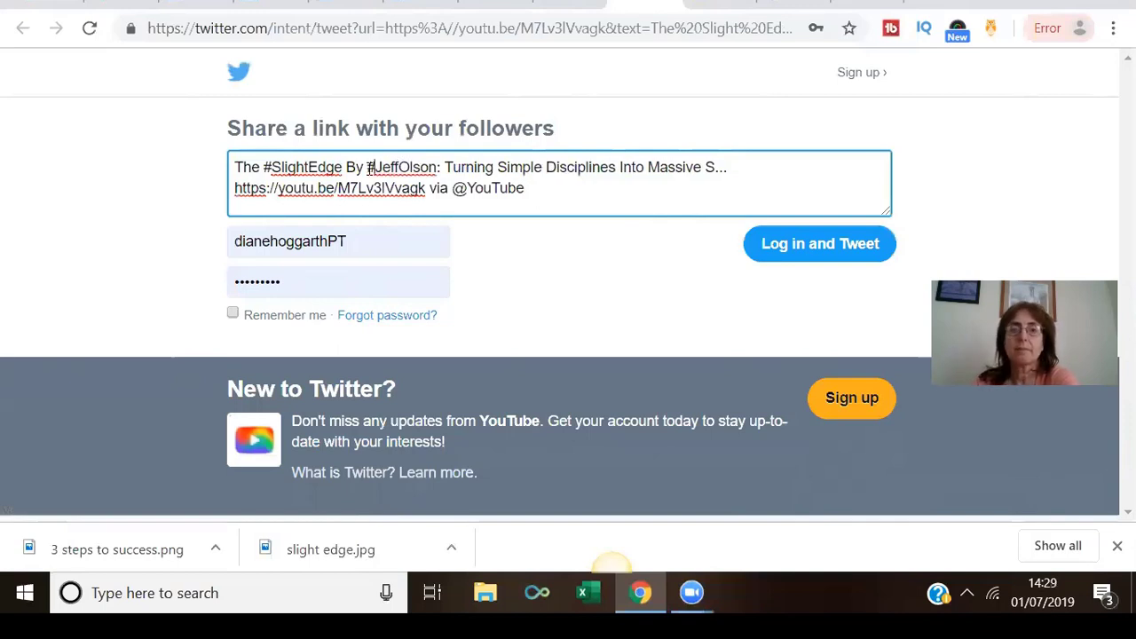
left_click(803, 245)
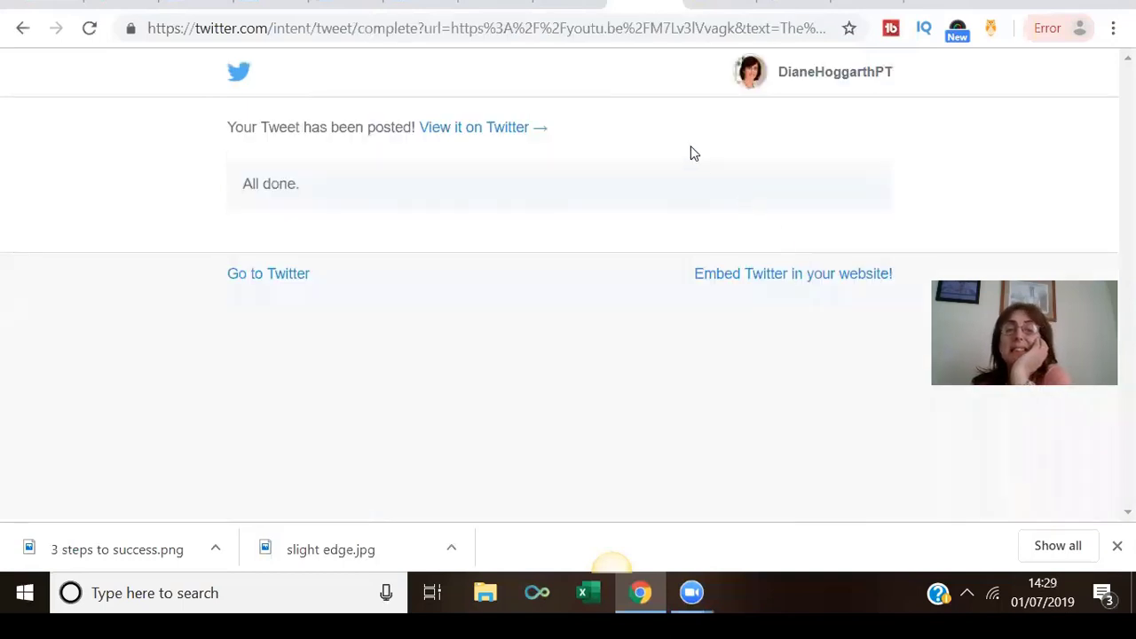
Step: Return to the share options on the video's YouTube page and share the video on Facebook
left_click(670, 1)
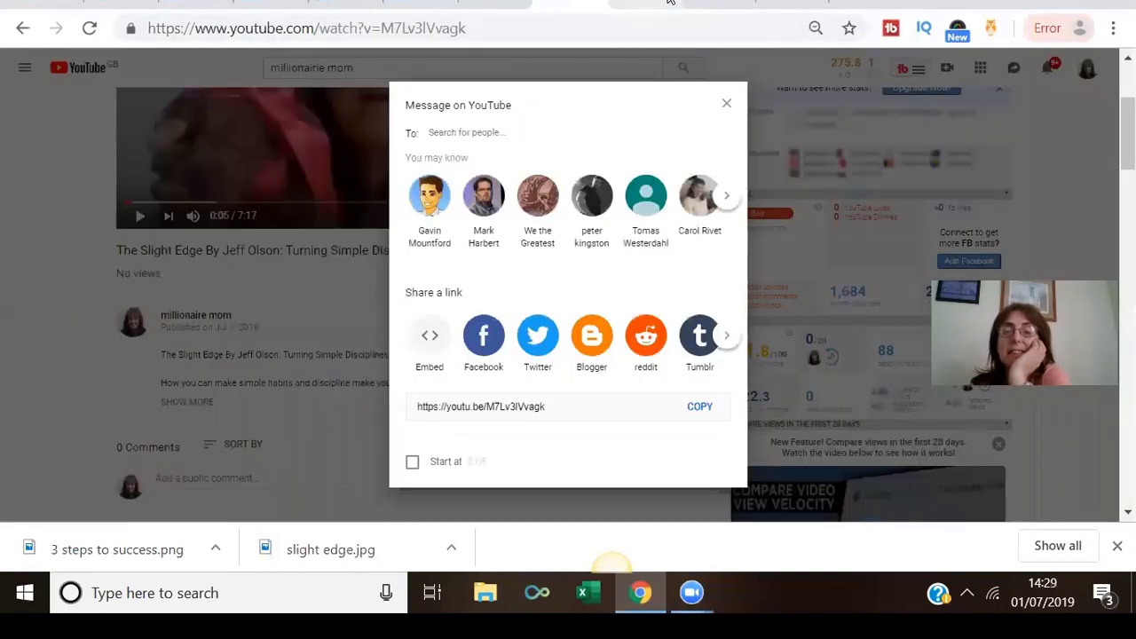
left_click(483, 341)
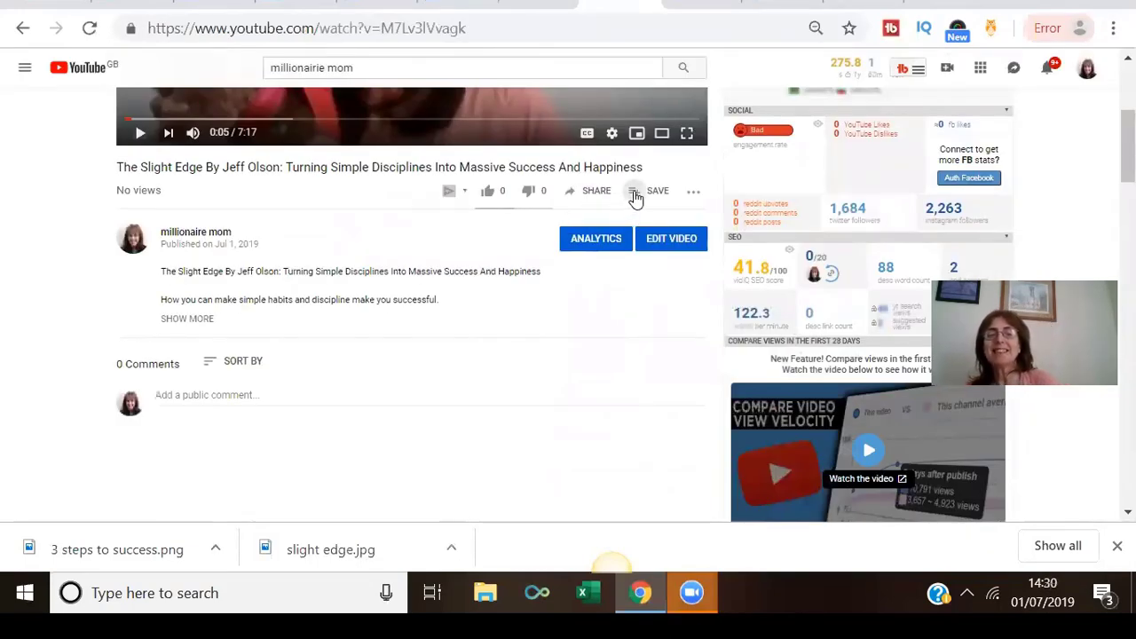
Step: Save the video to a new public playlist named "The Slight Edge by Jeff Olson"
left_click(636, 197)
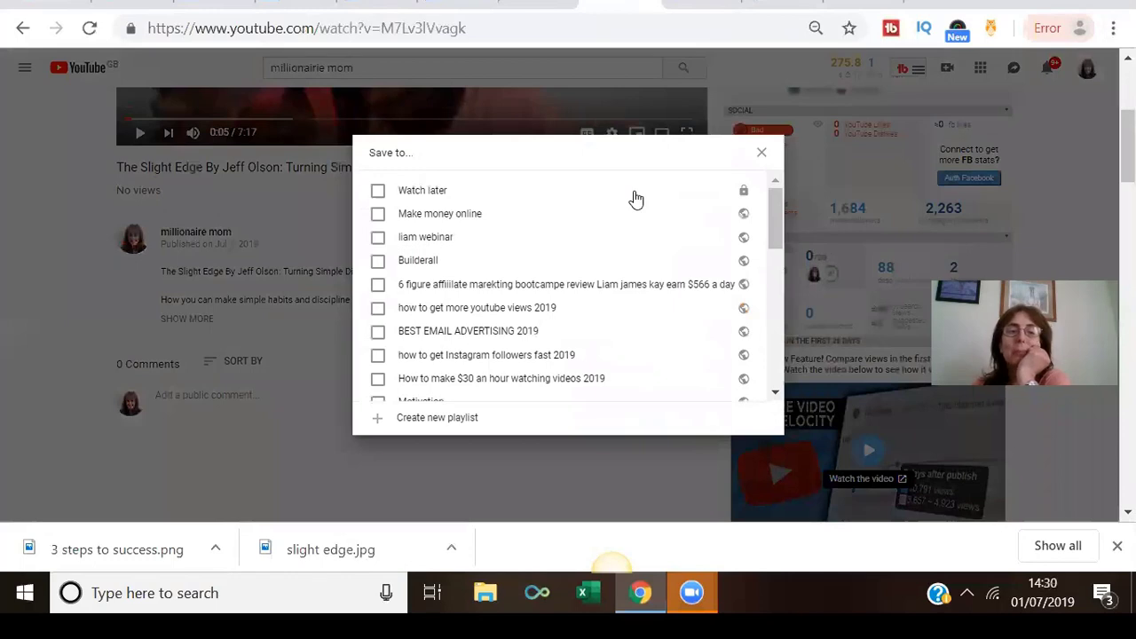
left_click(441, 421)
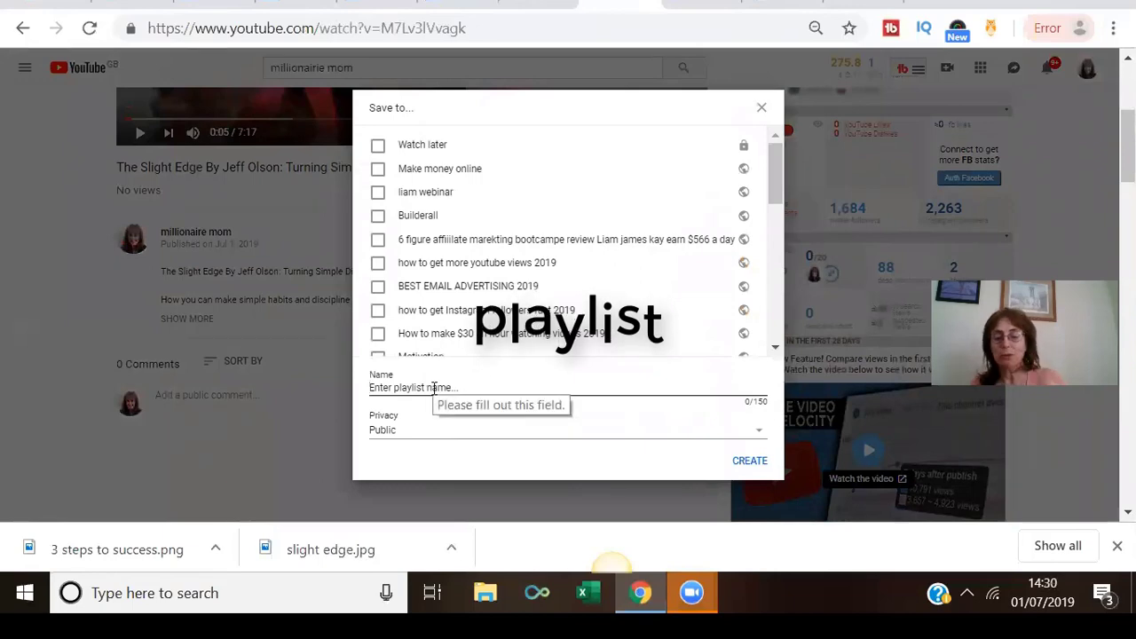
type("The Sl")
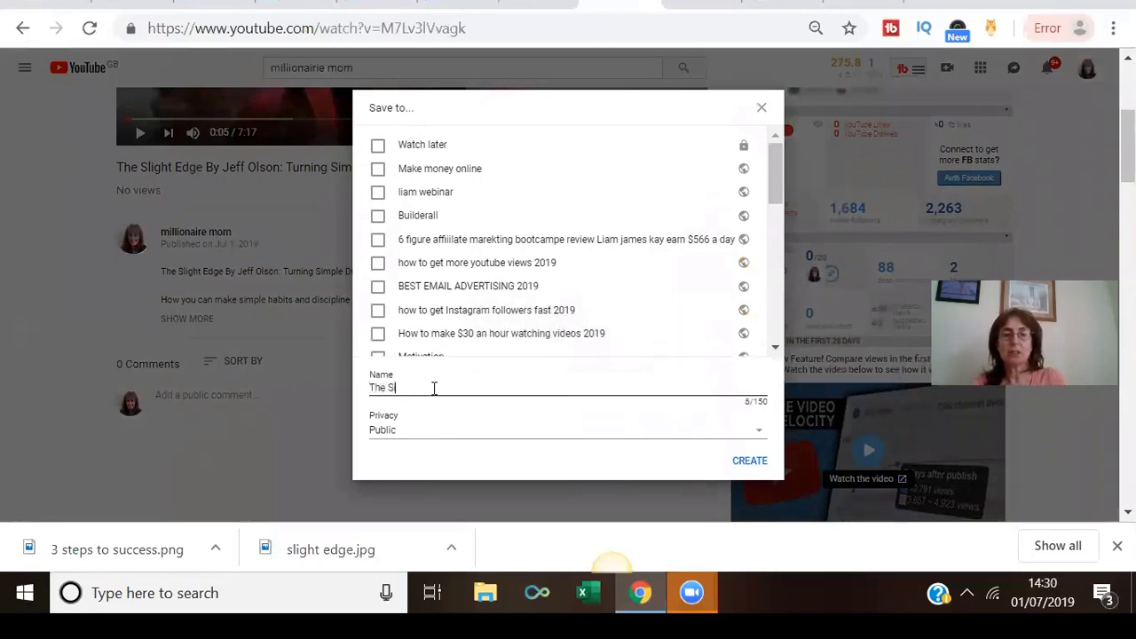
type("igh")
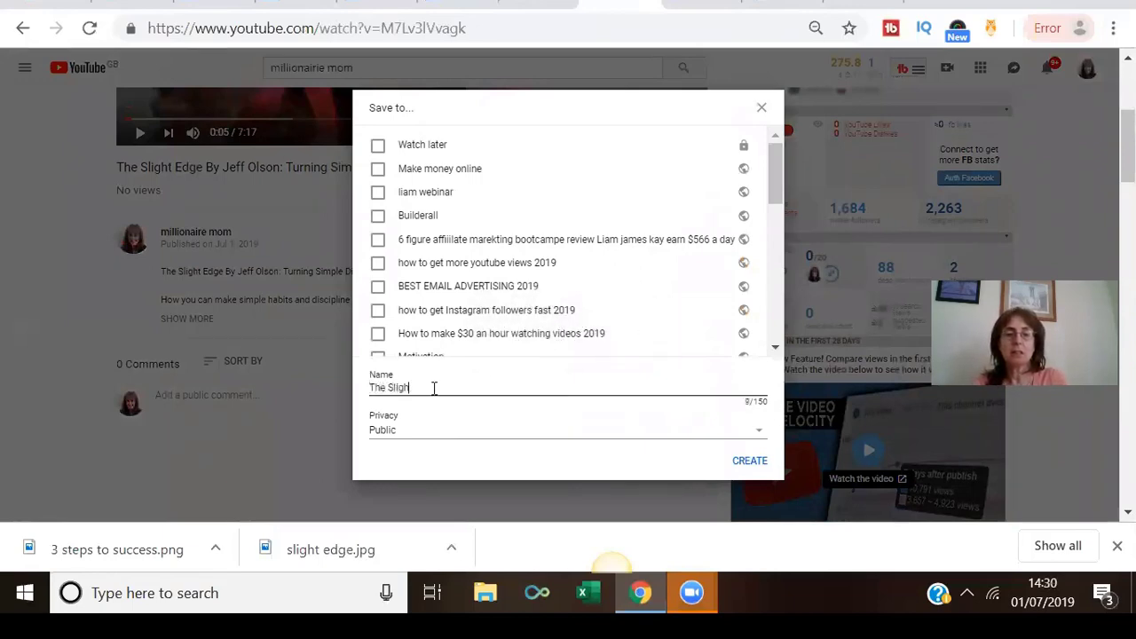
type("t Edge ")
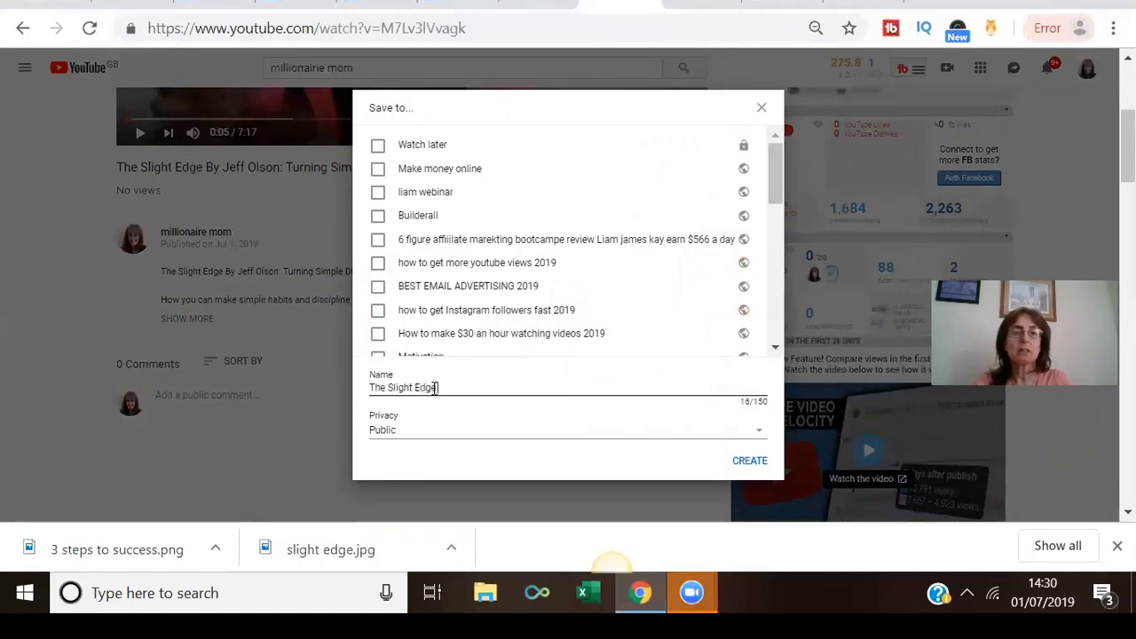
type("by Je")
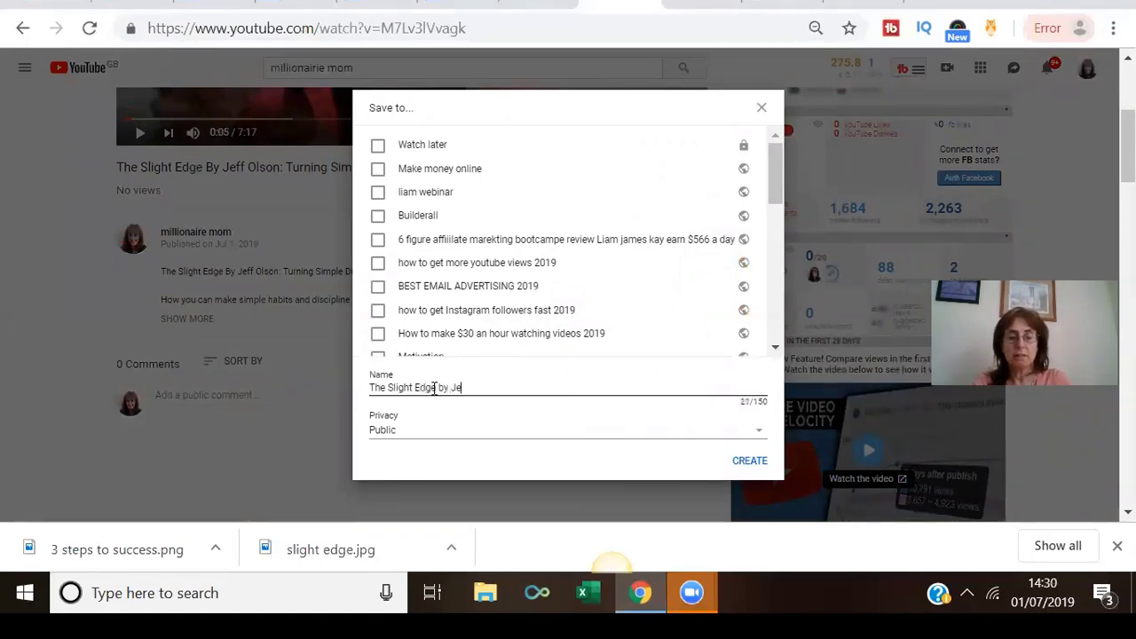
type("ff L")
type("o")
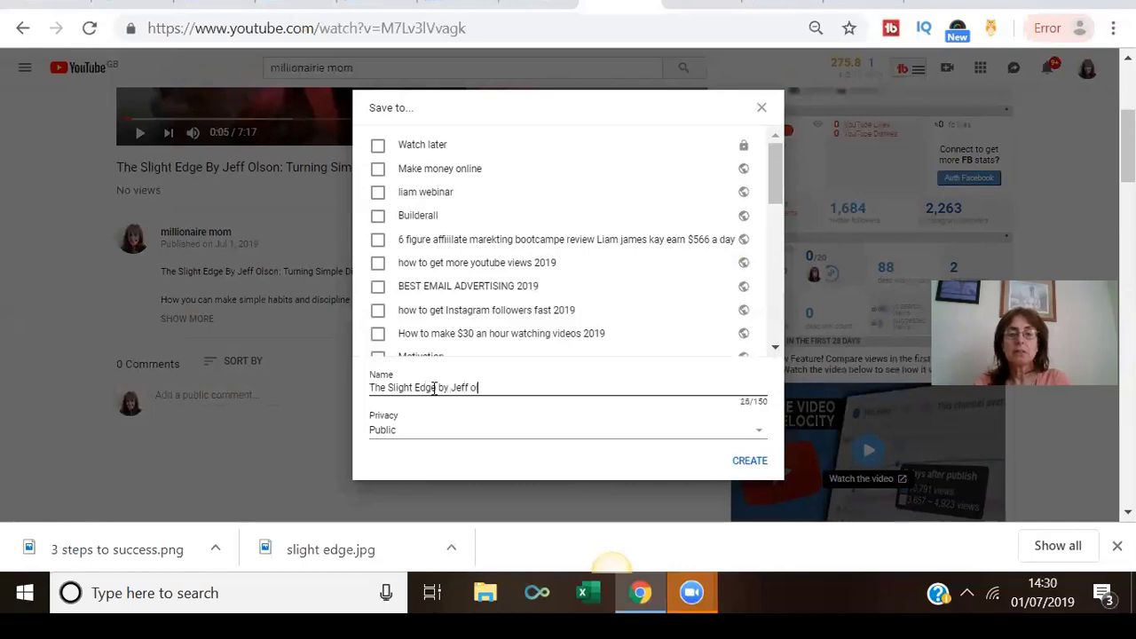
type("lson")
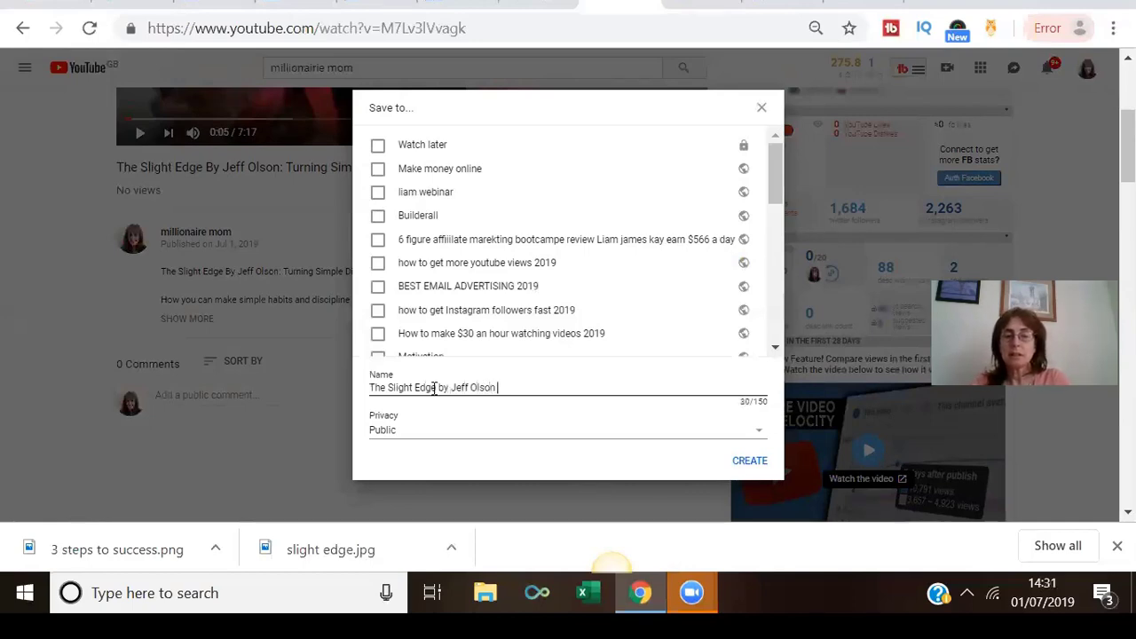
left_click(747, 468)
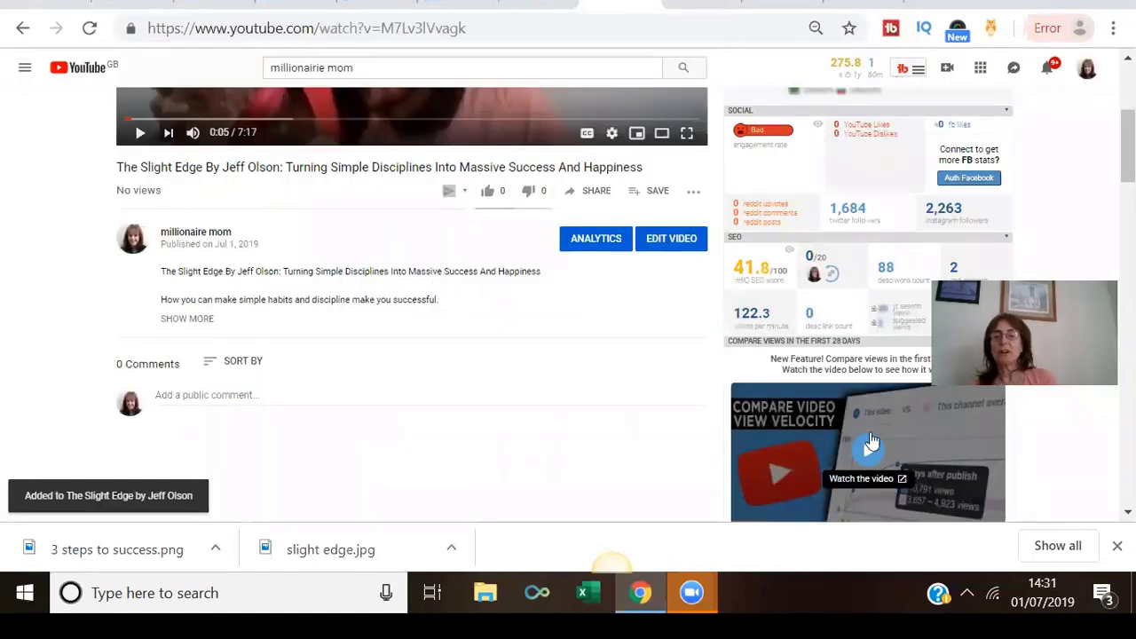
Step: Reload the video's page and examine the breakdown of its vidIQ SEO score
scroll(959, 225, "up", 2)
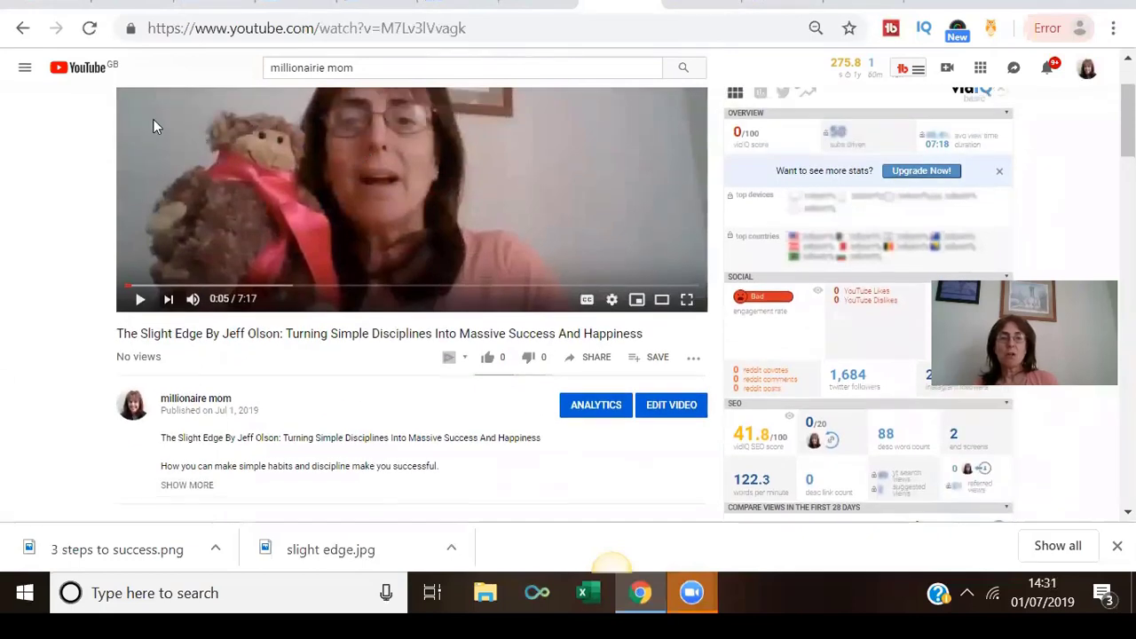
left_click(89, 28)
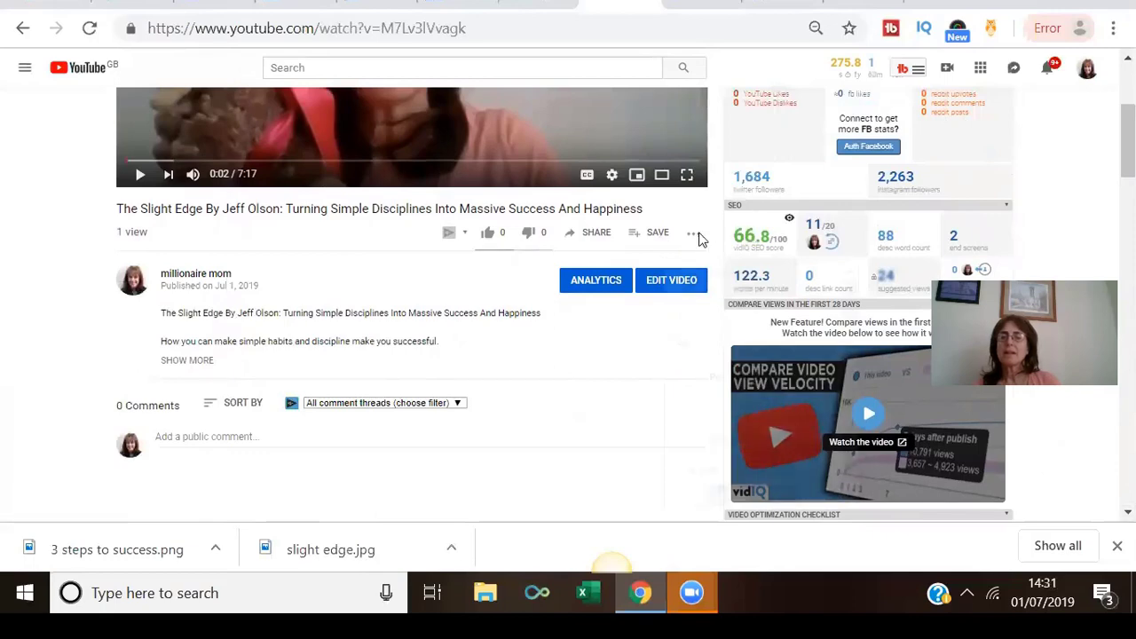
mouse_move(749, 259)
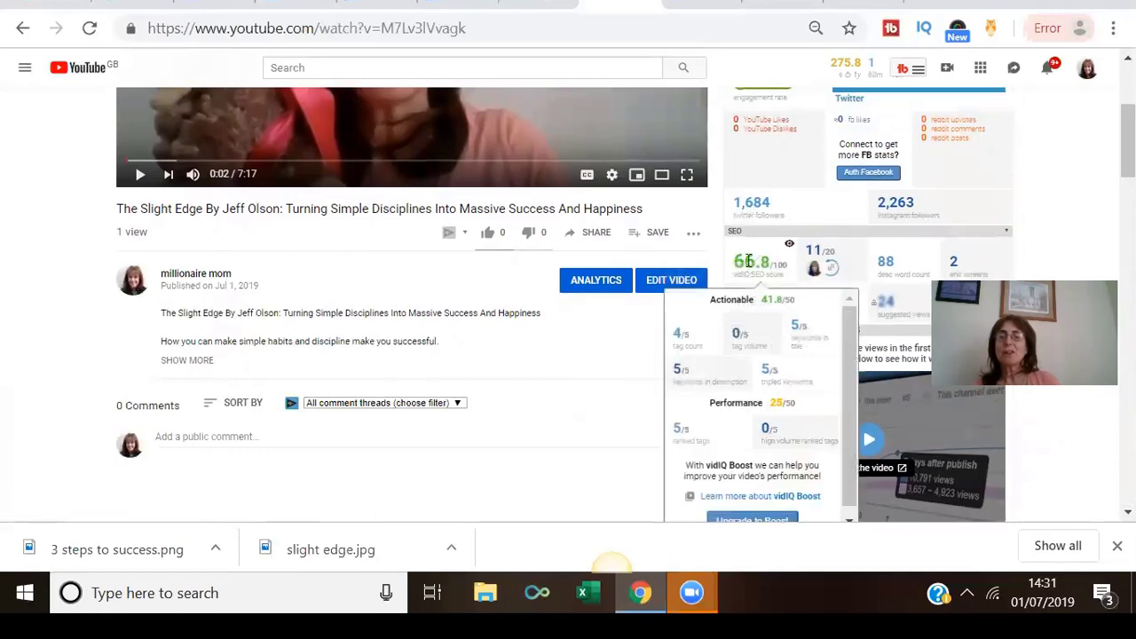